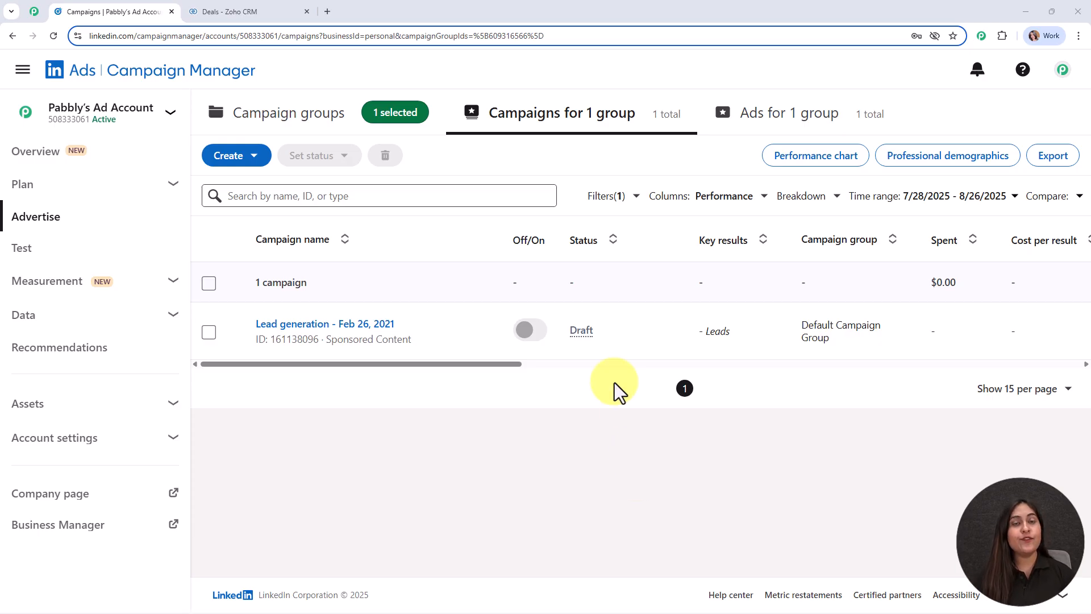
# Step: Switch from the LinkedIn lead generation campaign to the Zoho CRM Deals board tab
pyautogui.click(281, 10)
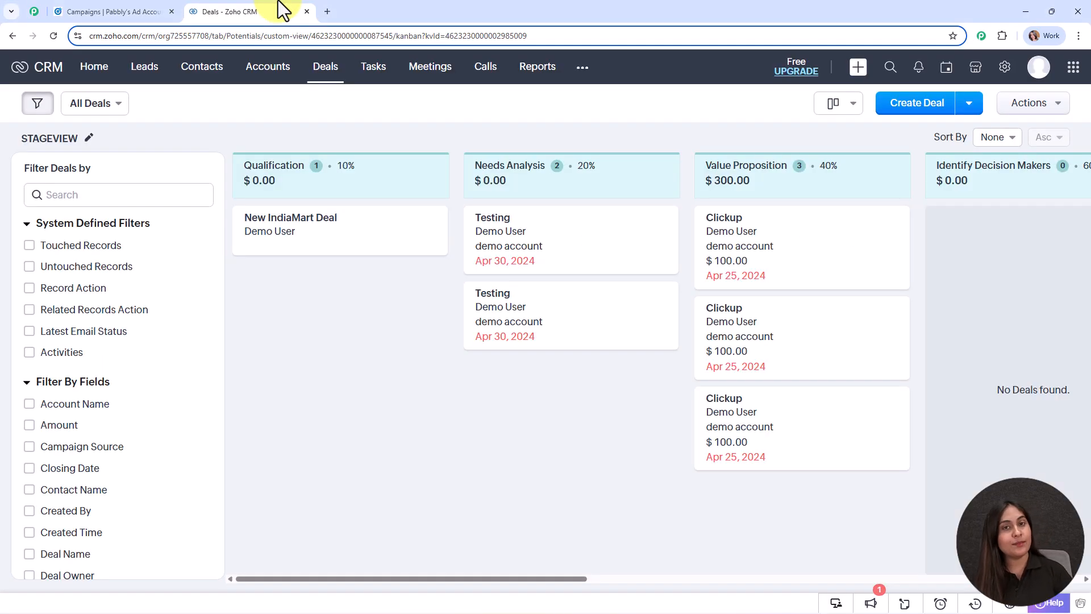
# Step: Open pabbly.com/connect in a new Chrome tab by searching 'pabbly'
pyautogui.click(328, 11)
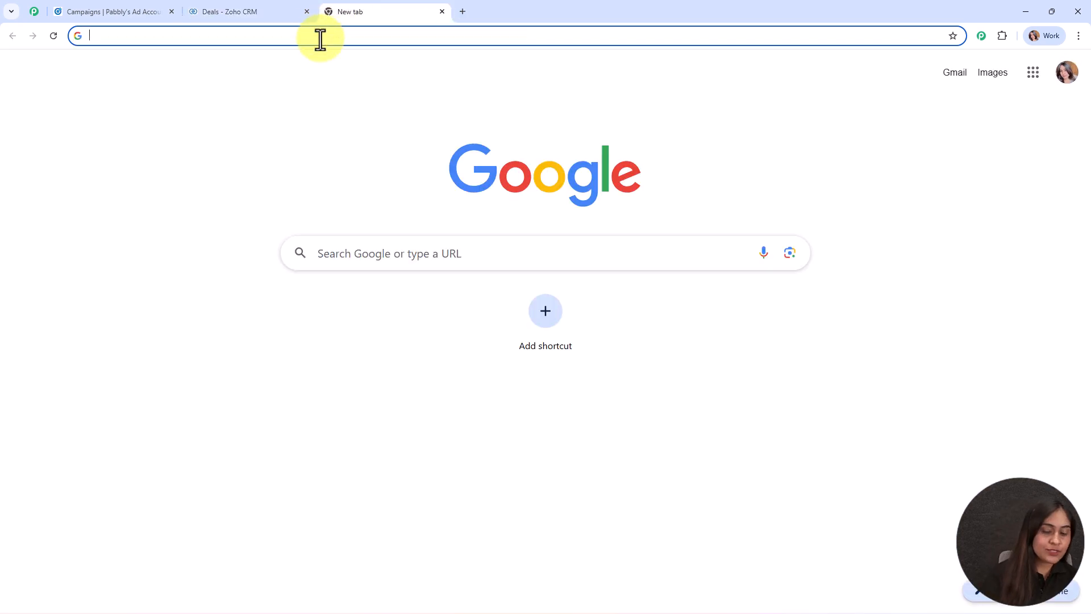
pyautogui.write('pabbly')
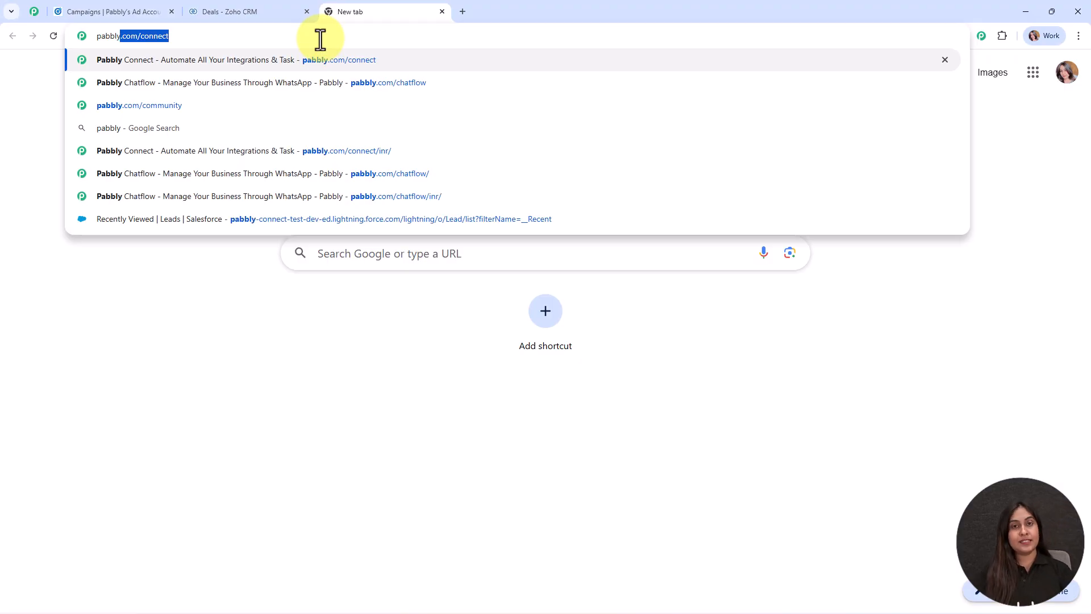
pyautogui.press('Return')
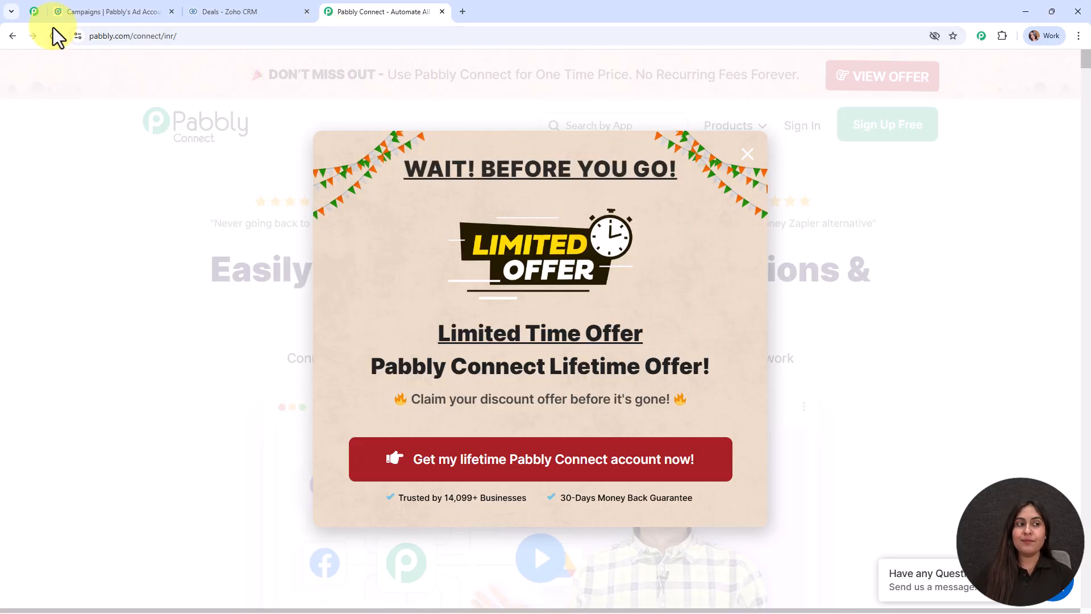
# Step: Switch to the Pabbly Community page at pabbly.com/community
pyautogui.click(31, 11)
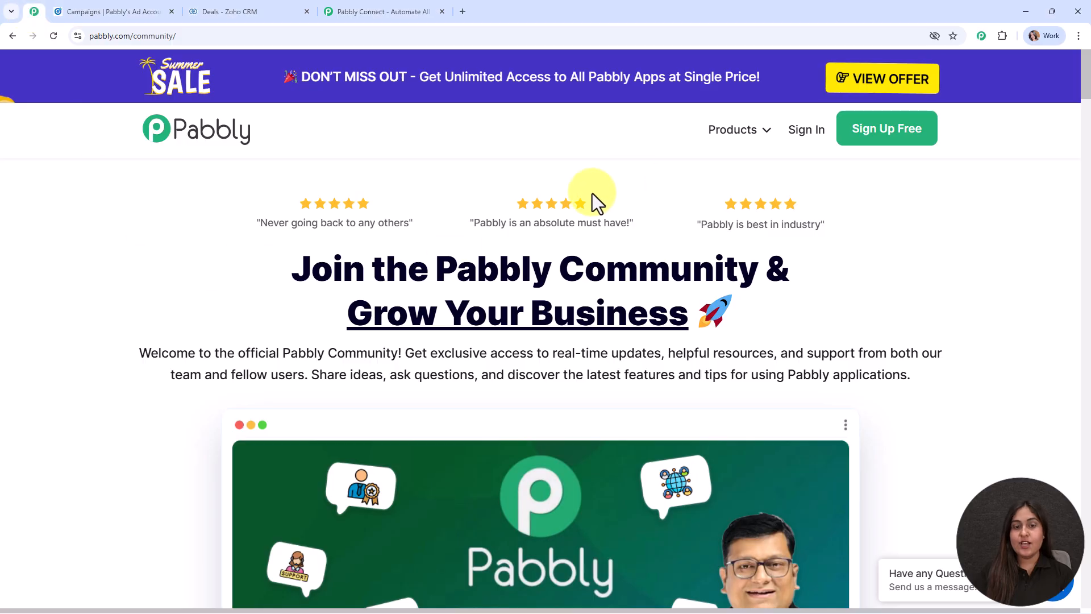
pyautogui.moveTo(437, 265); pyautogui.dragTo(746, 256)
pyautogui.click(640, 203)
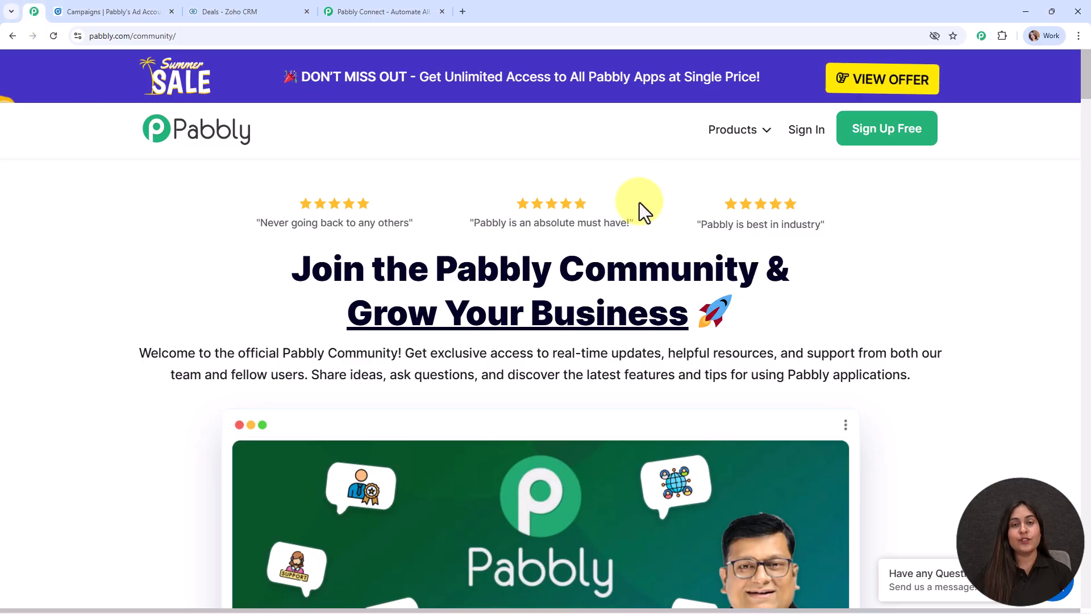
# Step: Scroll through what the community offers, then return to the top of the page
pyautogui.scroll(-11, 592, 261)
pyautogui.scroll(-8, 591, 260)
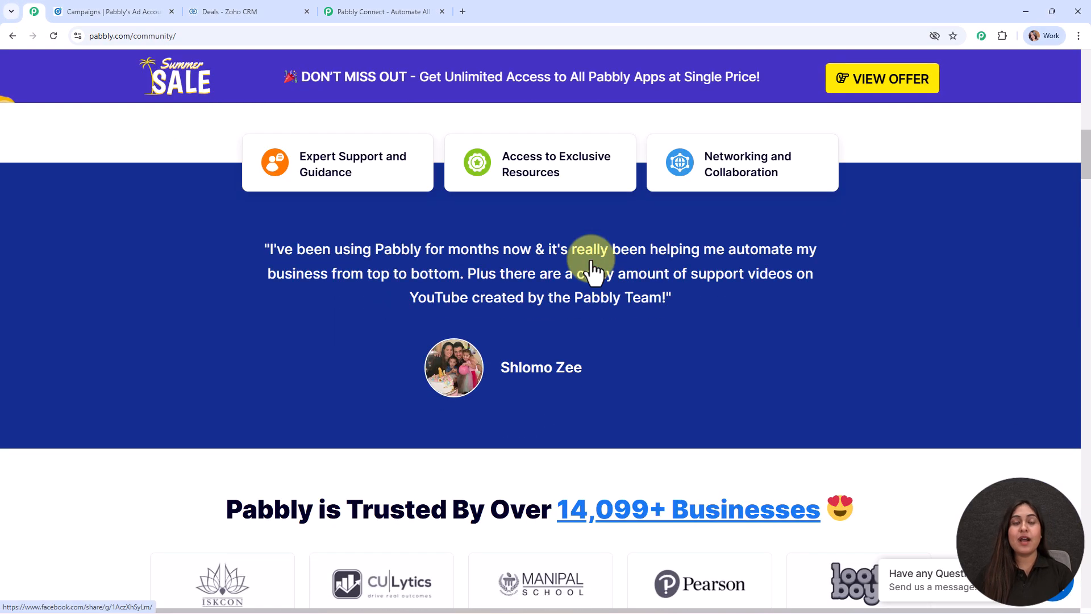
pyautogui.scroll(-16, 591, 261)
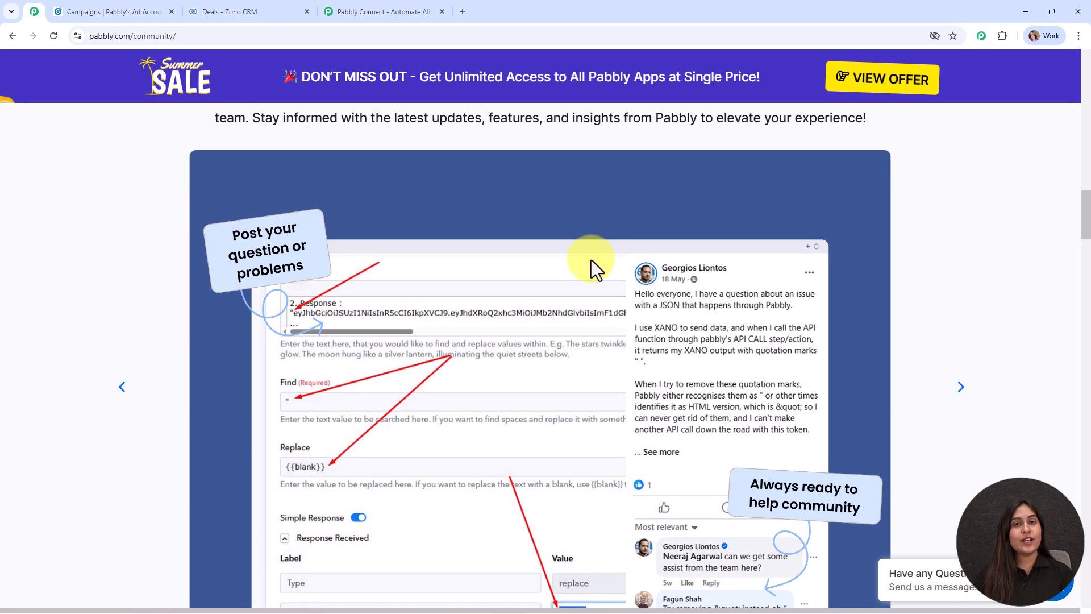
pyautogui.scroll(-11, 591, 260)
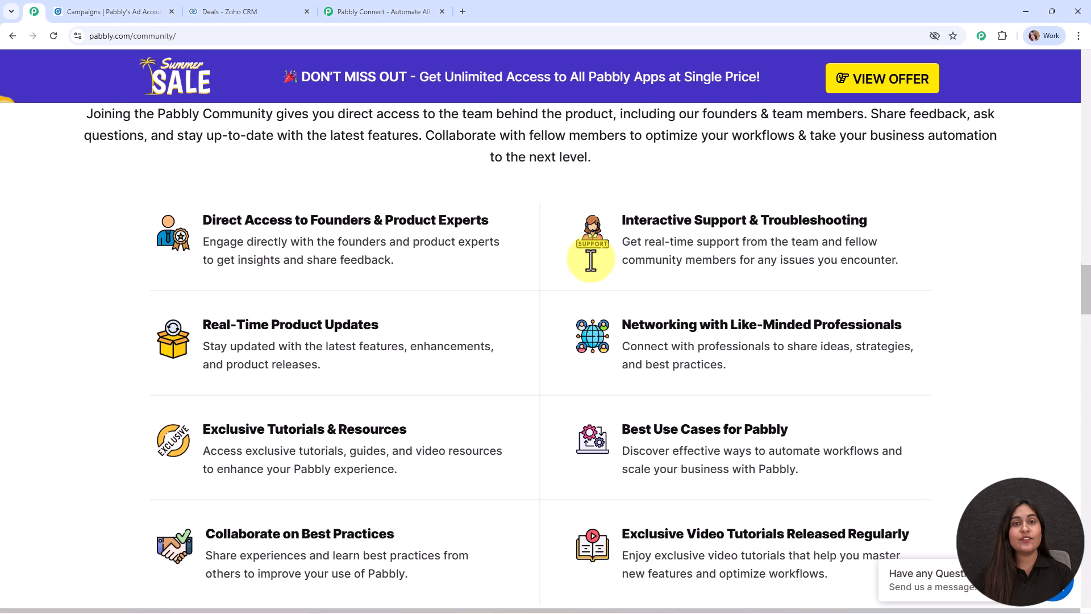
pyautogui.scroll(-10, 591, 261)
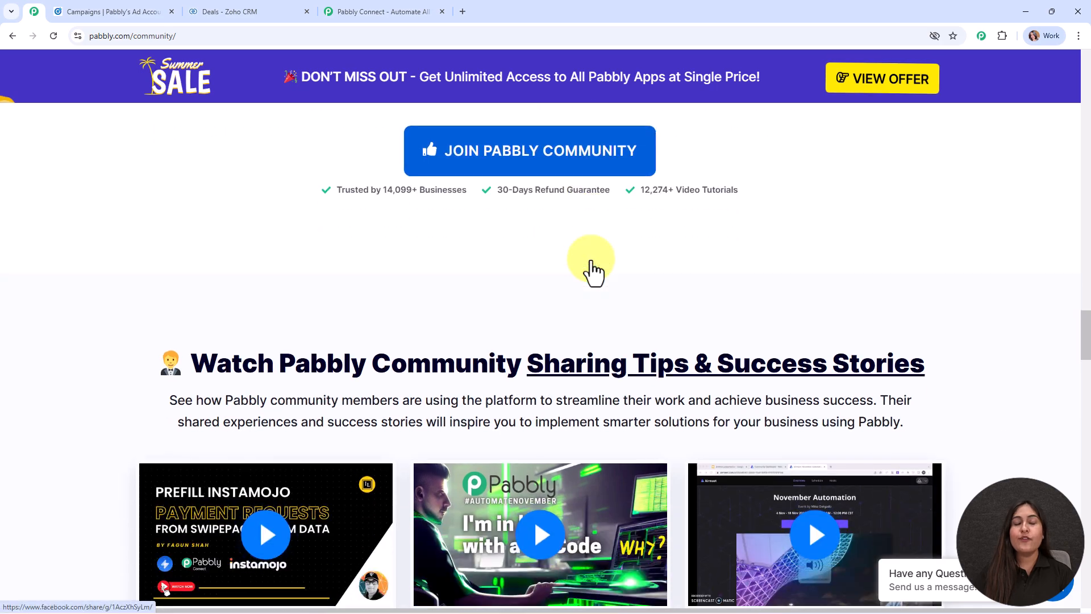
pyautogui.scroll(-10, 591, 260)
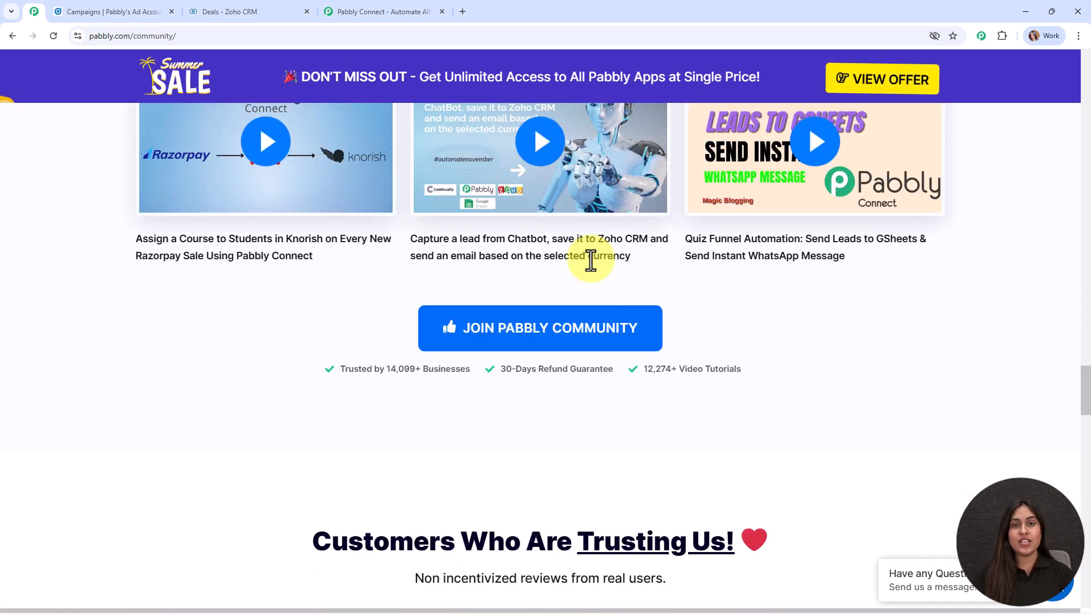
pyautogui.scroll(-9, 591, 261)
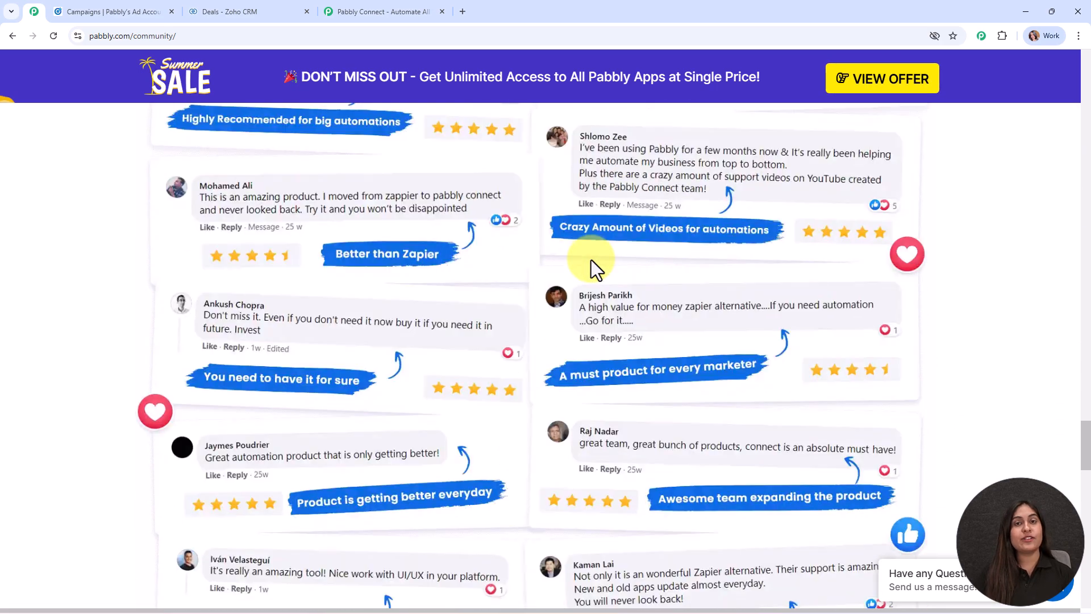
pyautogui.scroll(-3, 591, 260)
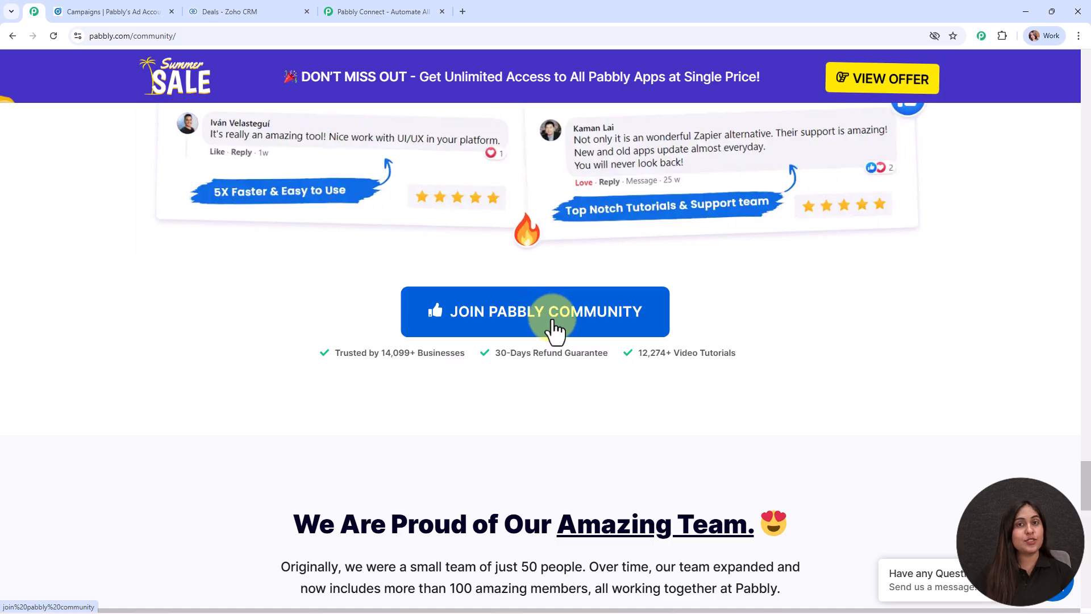
pyautogui.moveTo(1084, 488); pyautogui.dragTo(1015, 67)
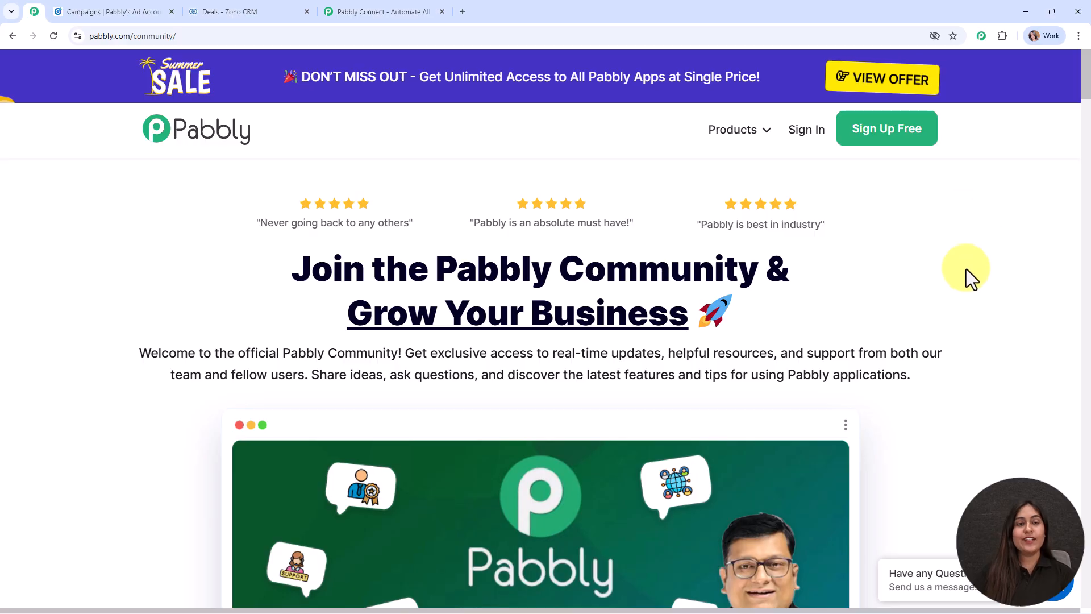
# Step: Return to the Pabbly Connect tab and close the 'Wait! Before you go' offer popup
pyautogui.click(364, 10)
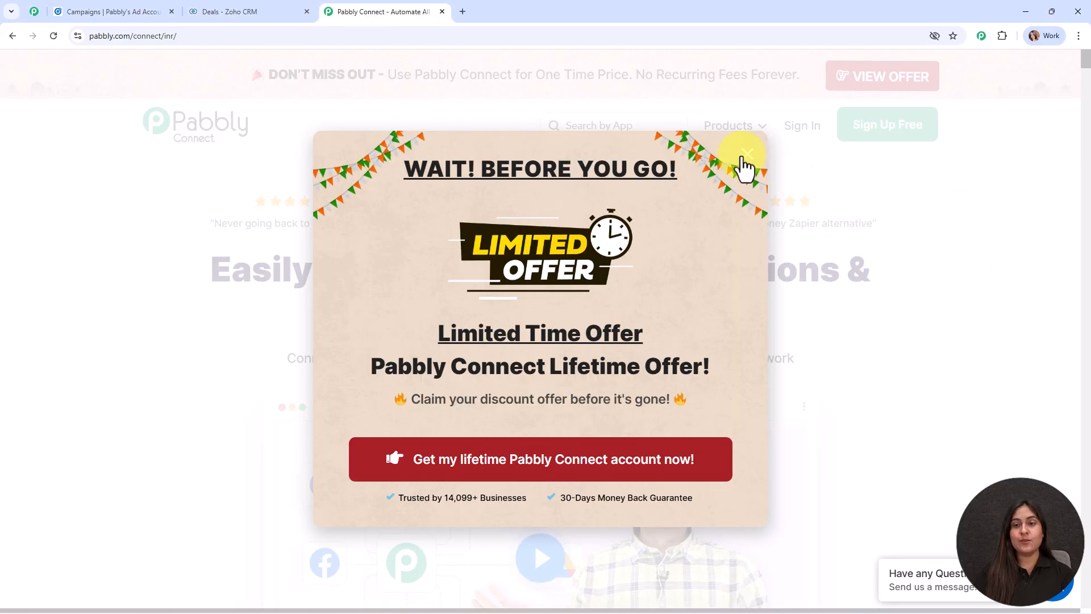
pyautogui.click(744, 155)
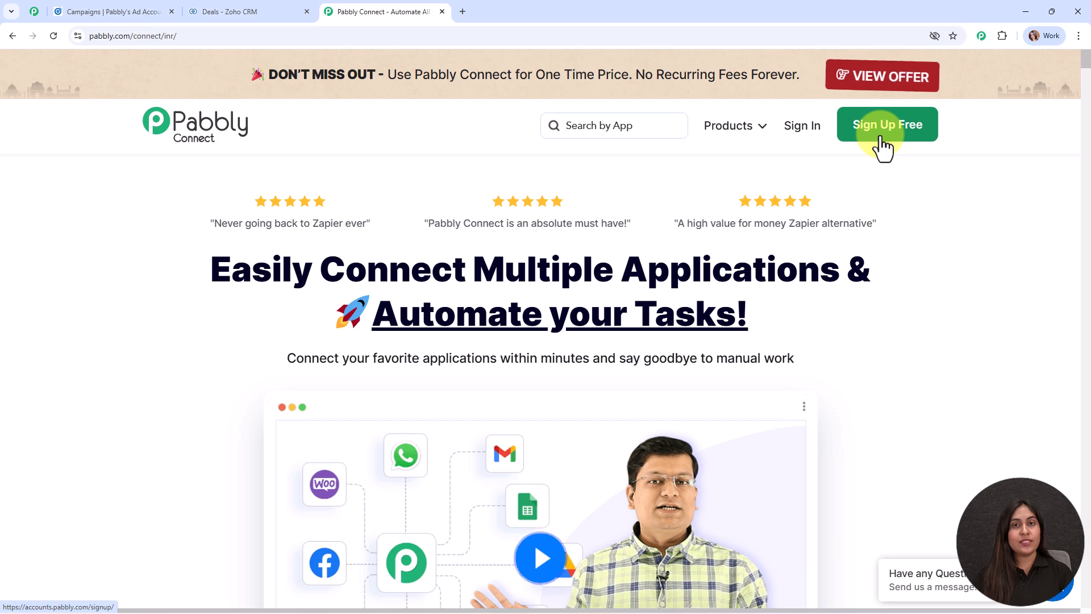
# Step: Sign in and launch Pabbly Connect from the All Pabbly Apps list
pyautogui.click(803, 126)
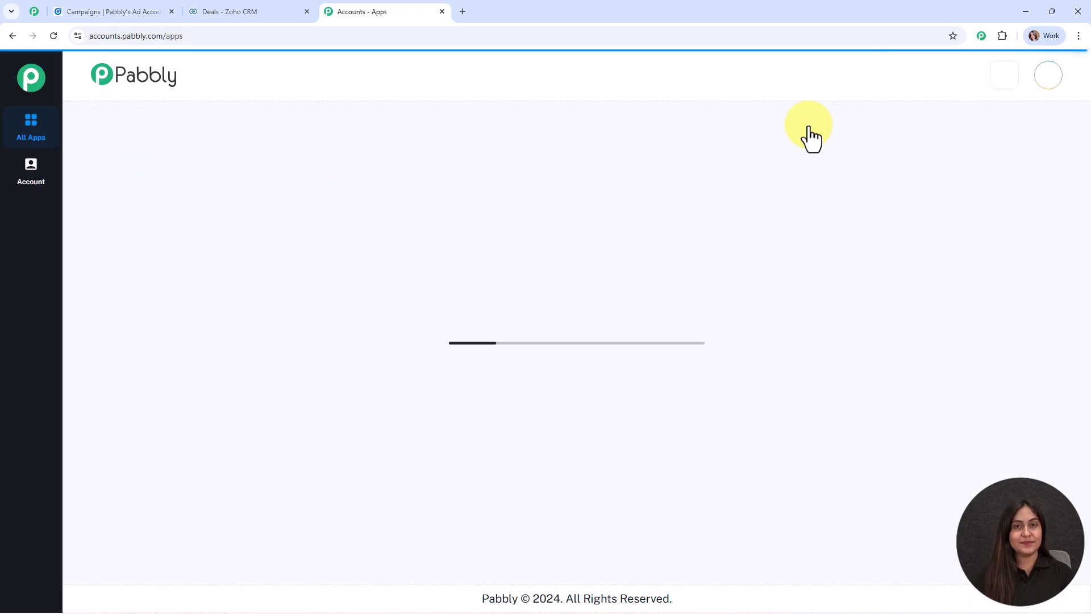
pyautogui.moveTo(80, 142); pyautogui.dragTo(254, 151)
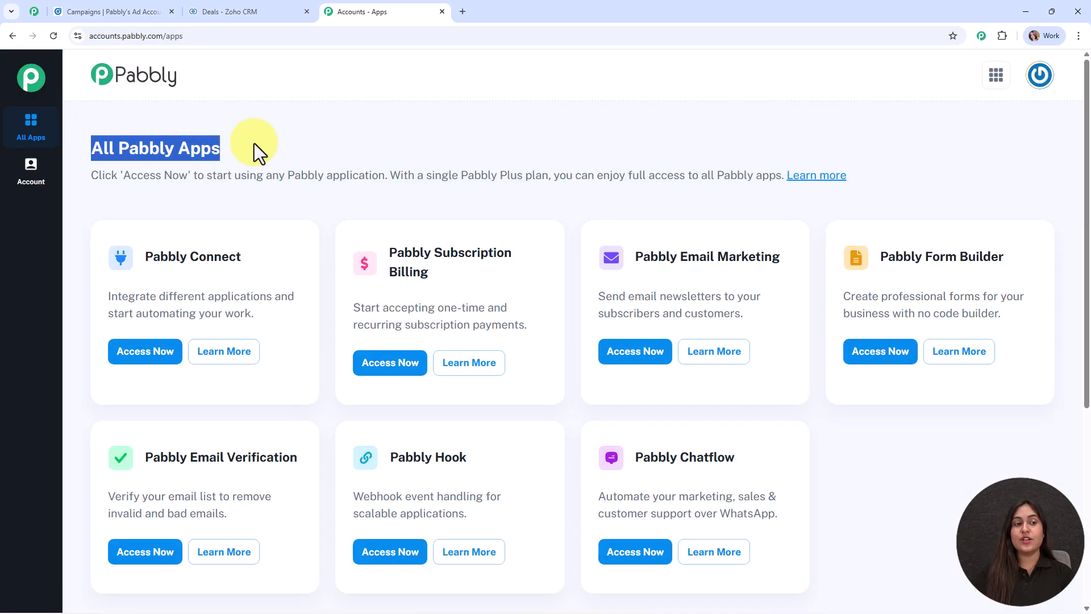
pyautogui.click(343, 142)
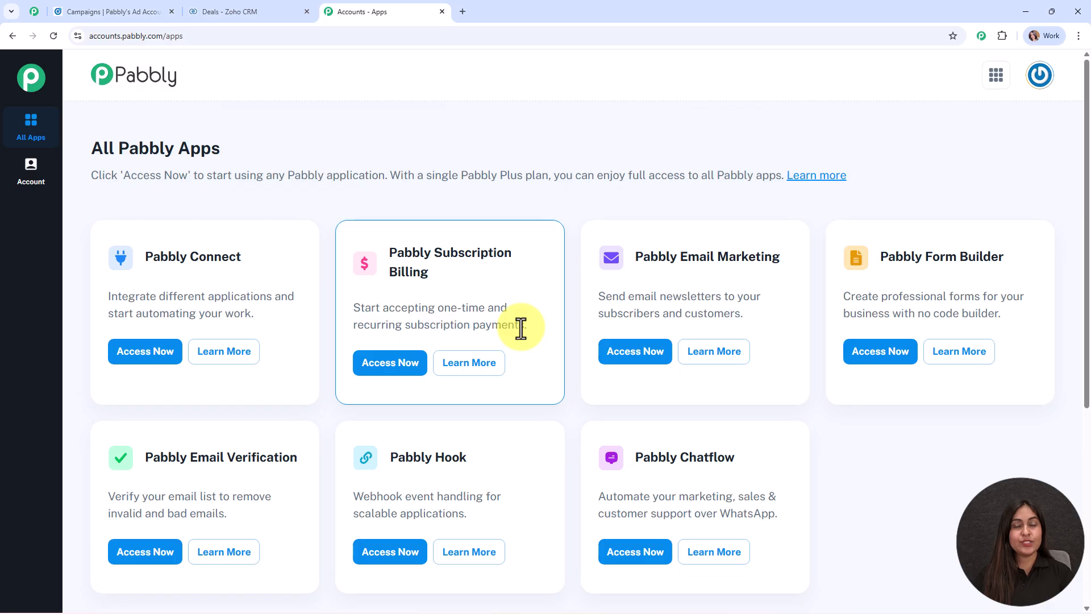
pyautogui.click(159, 360)
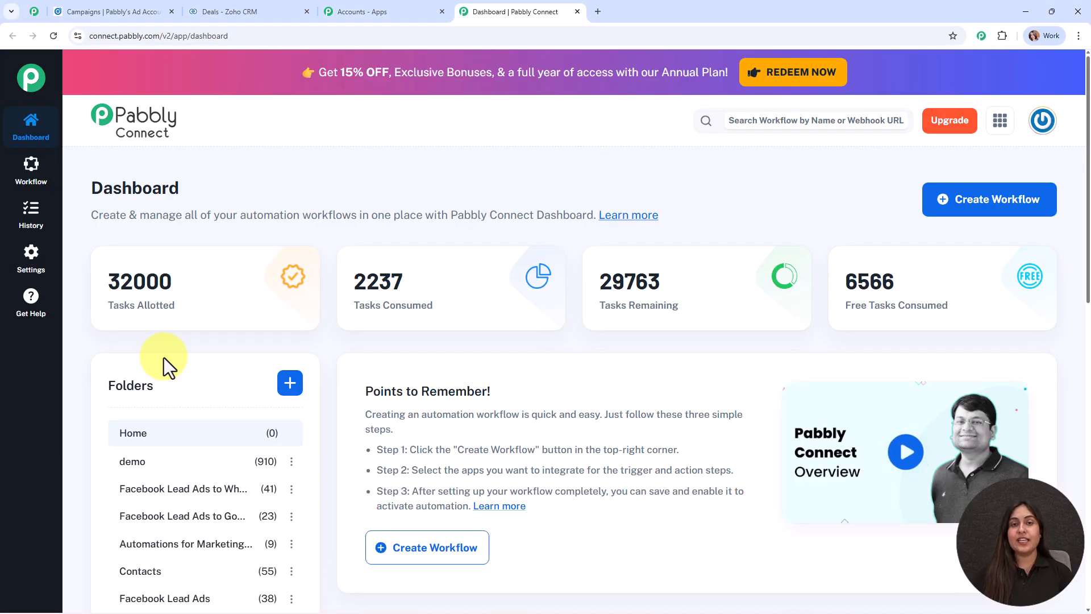
pyautogui.moveTo(150, 270)
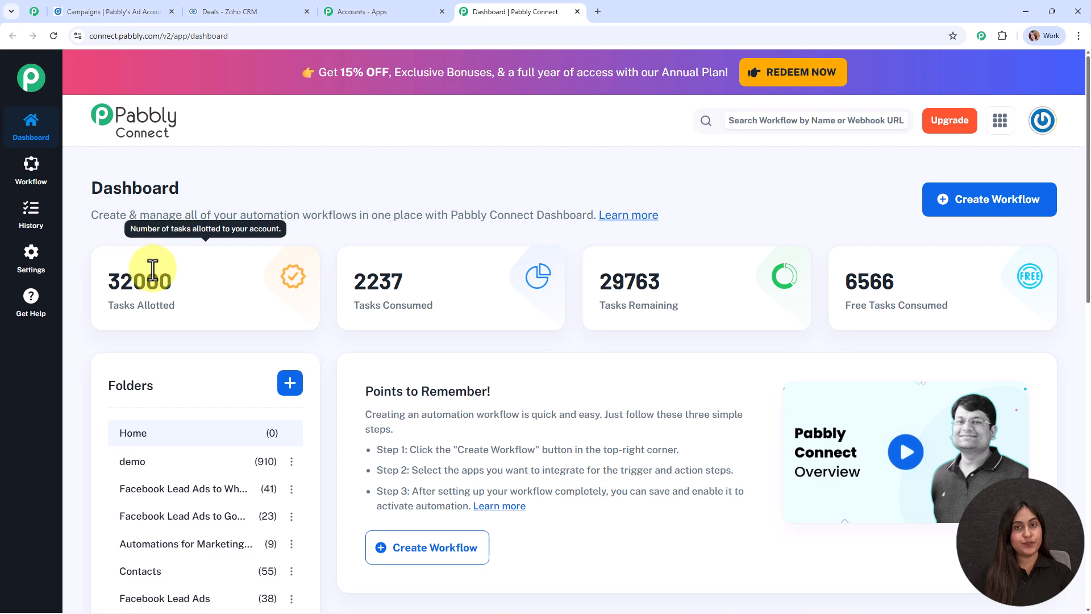
# Step: Start a new workflow using the New (Beta) workflow builder
pyautogui.click(959, 214)
pyautogui.moveTo(407, 211); pyautogui.dragTo(190, 187)
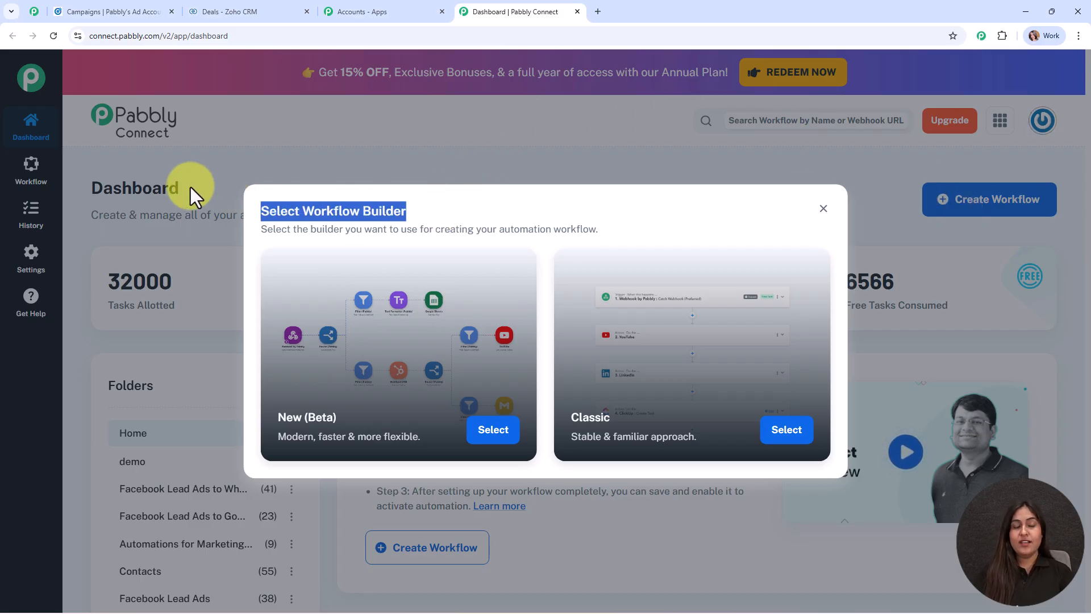
pyautogui.click(477, 202)
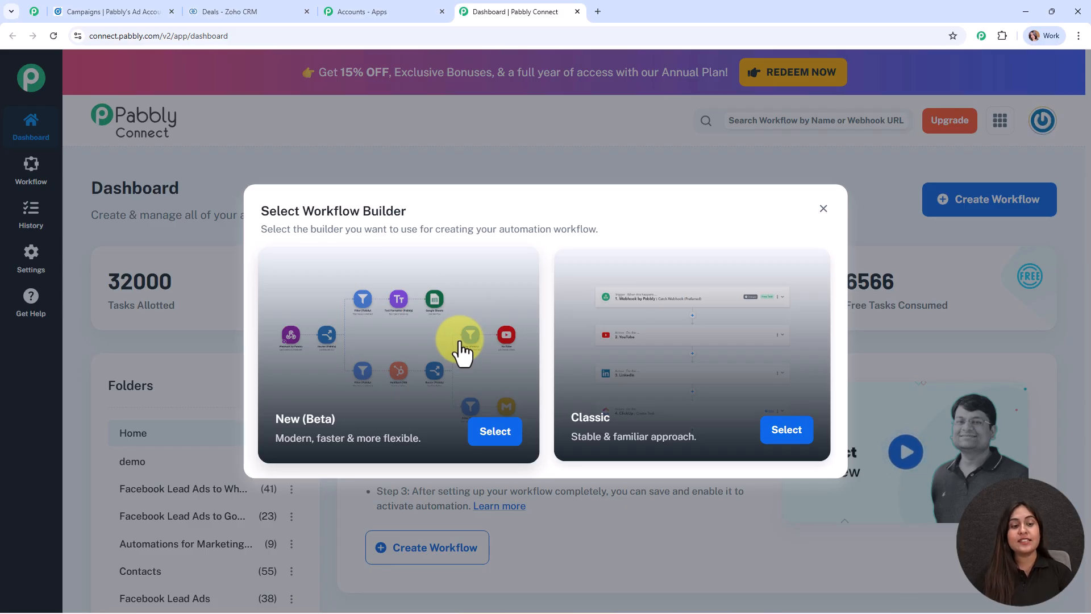
pyautogui.click(503, 439)
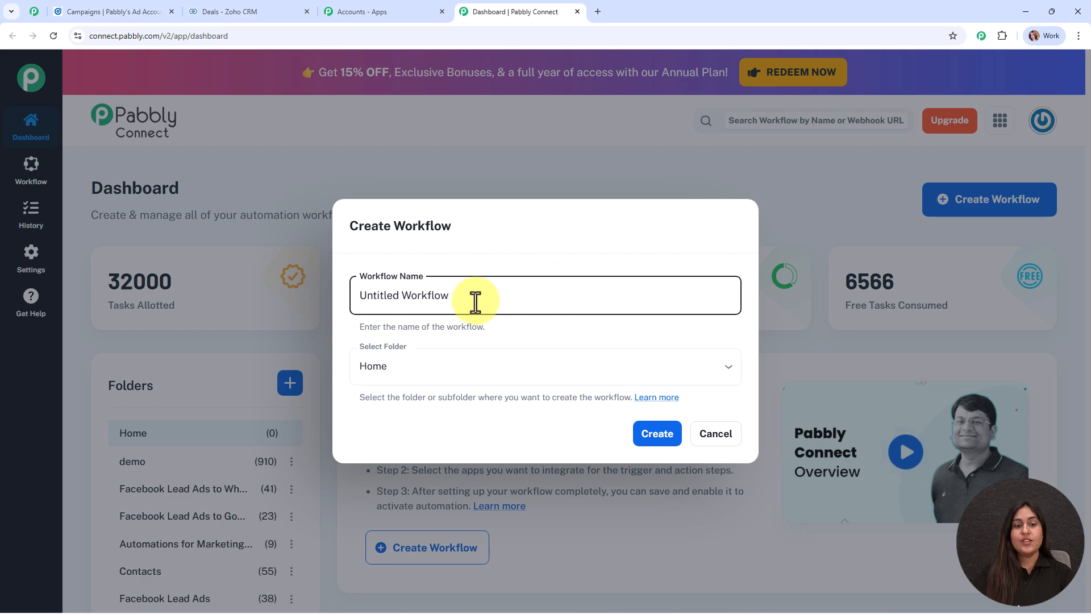
# Step: Name the workflow 'Create Deals in Zoho CRM from LinkedIn Lead Ads Responses' in folder Automations
pyautogui.moveTo(472, 298); pyautogui.dragTo(333, 301)
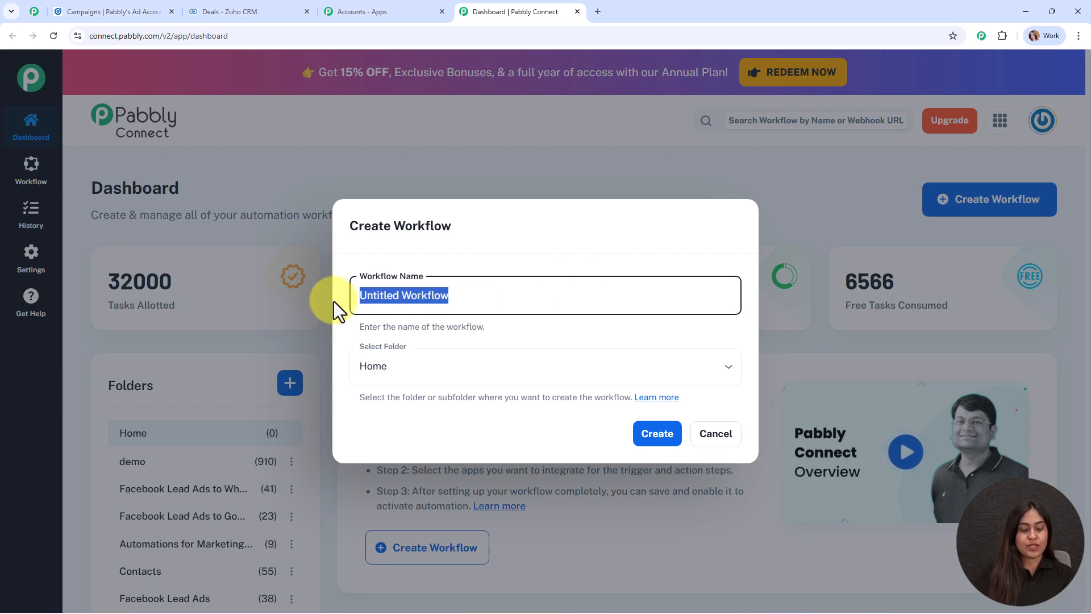
pyautogui.write('Create Deals in Zoho CRM from LinkedIn Lead Ads Responses')
pyautogui.moveTo(372, 296); pyautogui.dragTo(707, 333)
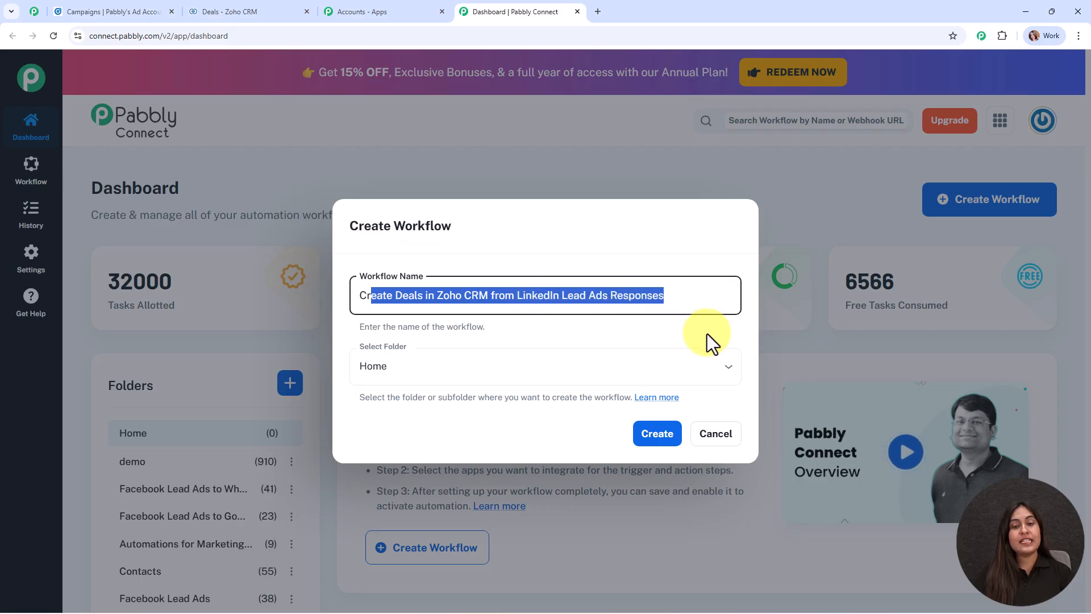
pyautogui.click(707, 333)
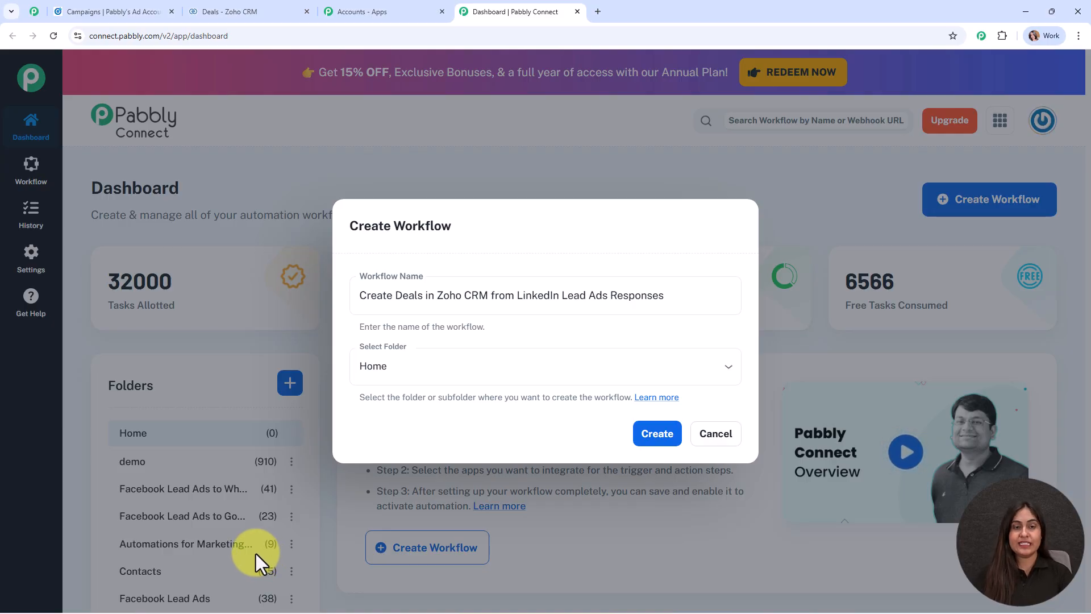
pyautogui.click(451, 365)
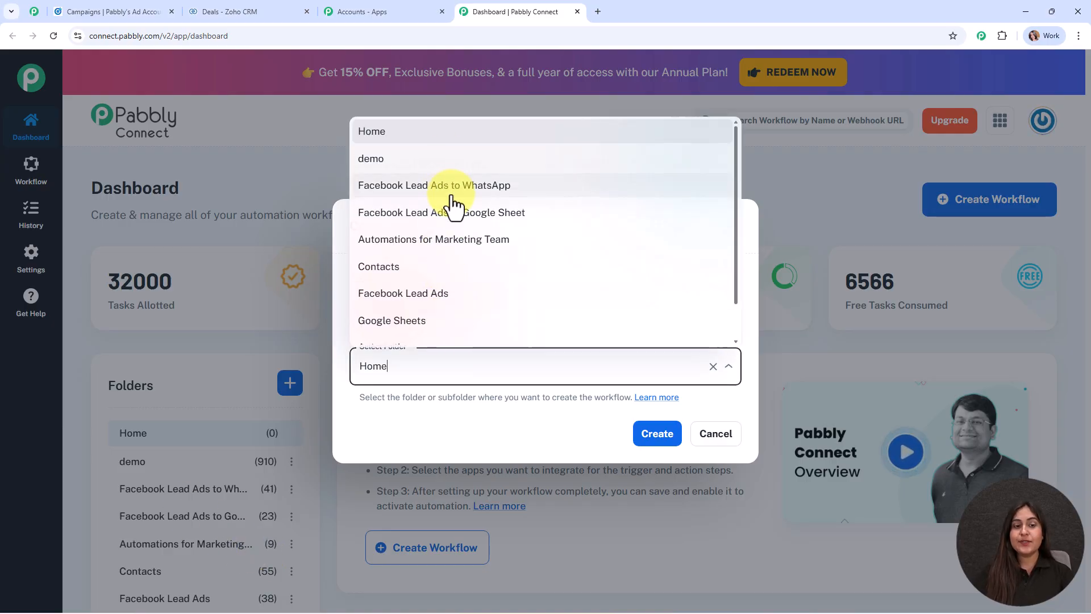
pyautogui.scroll(-2, 444, 256)
pyautogui.click(439, 307)
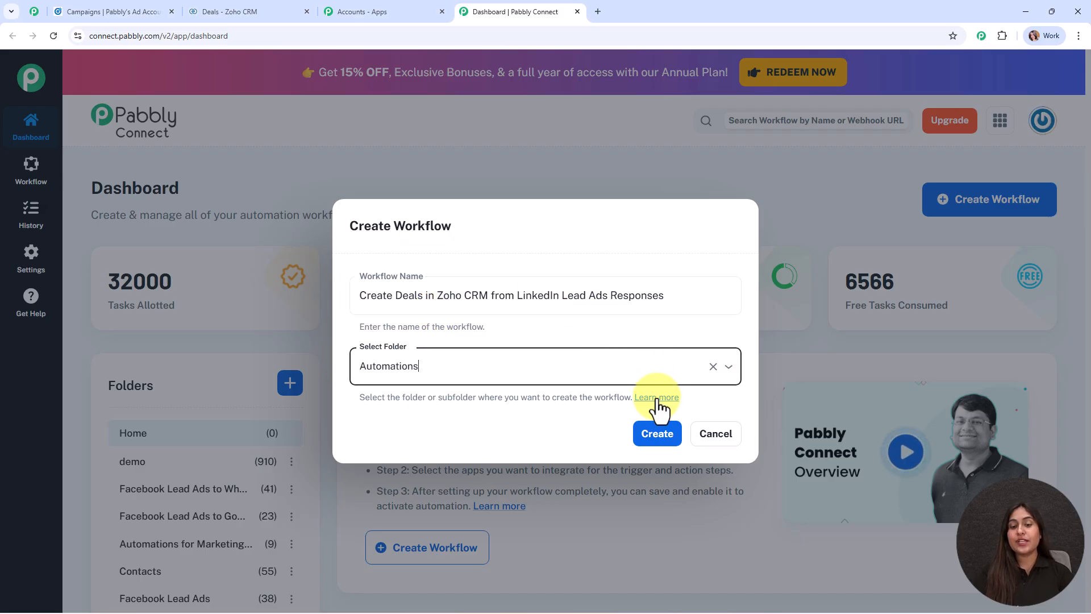
pyautogui.click(657, 431)
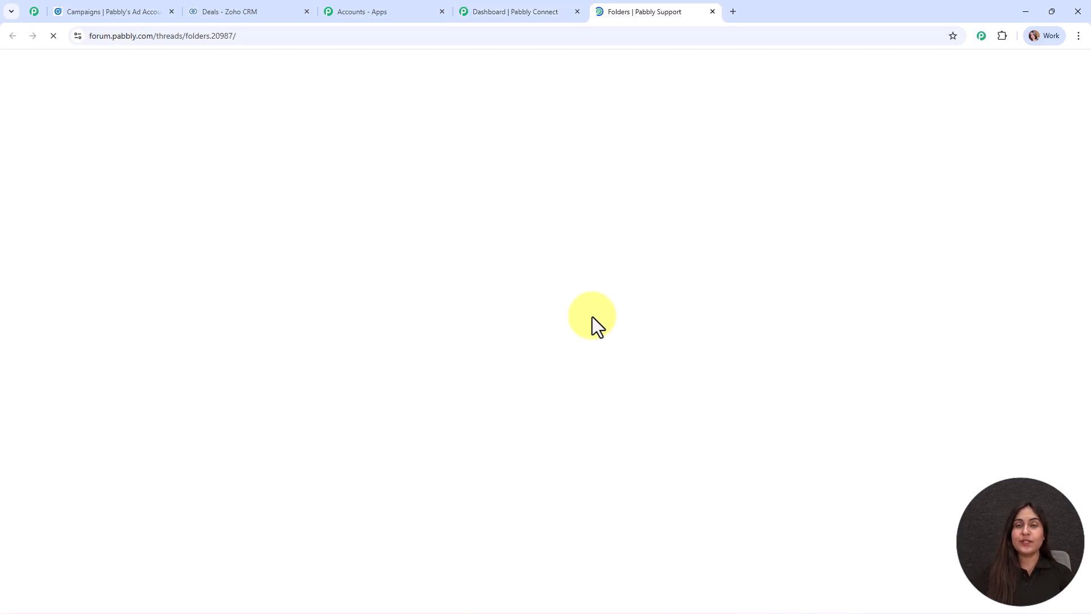
pyautogui.scroll(-3, 461, 250)
pyautogui.scroll(-8, 461, 251)
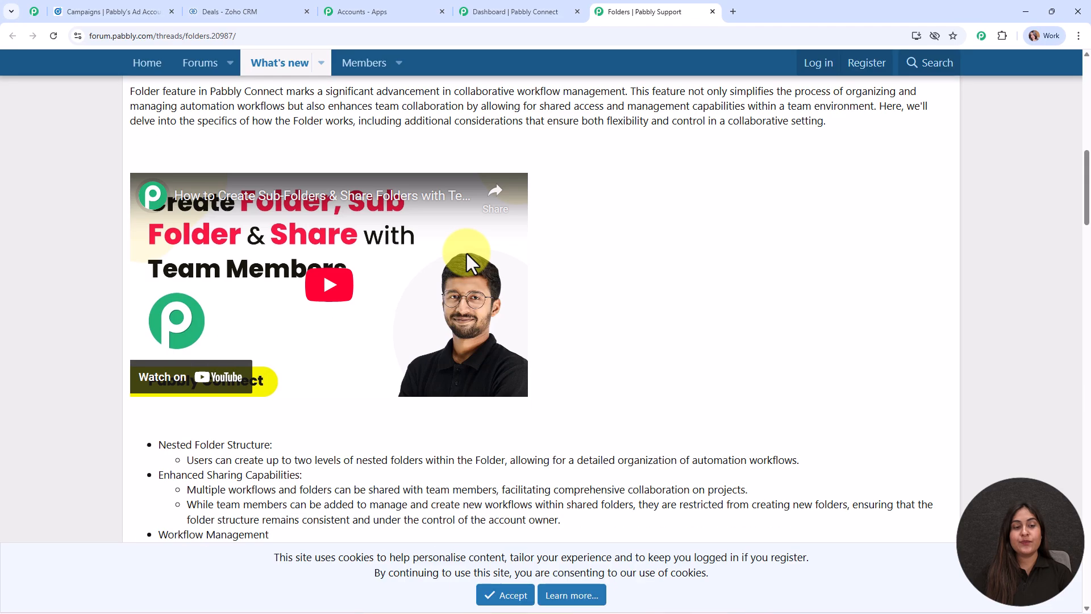
pyautogui.scroll(-2, 298, 106)
pyautogui.scroll(-10, 386, 279)
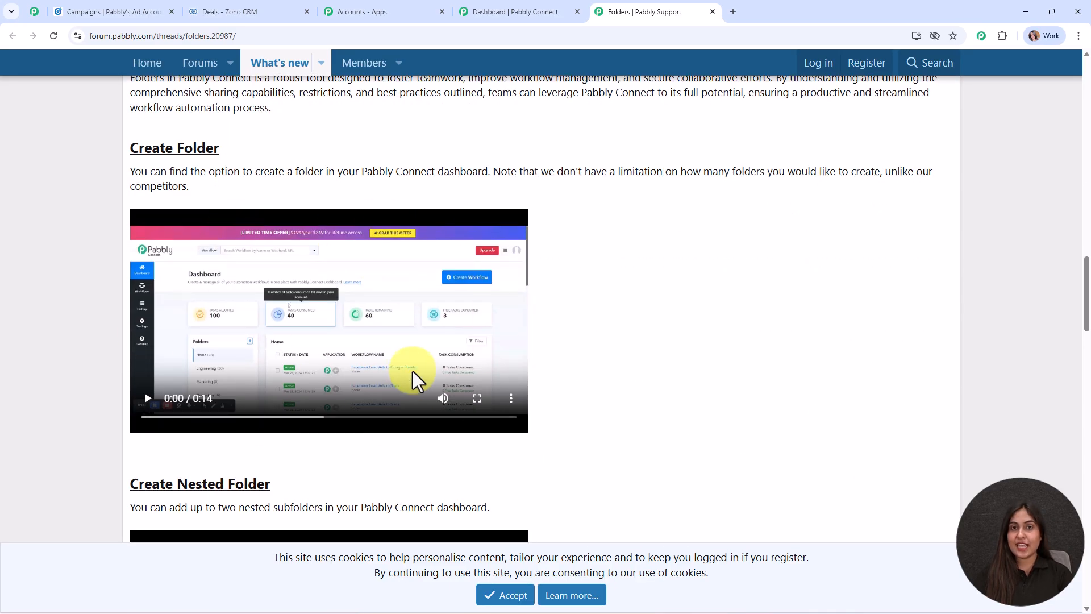
pyautogui.moveTo(1087, 278); pyautogui.dragTo(1087, 64)
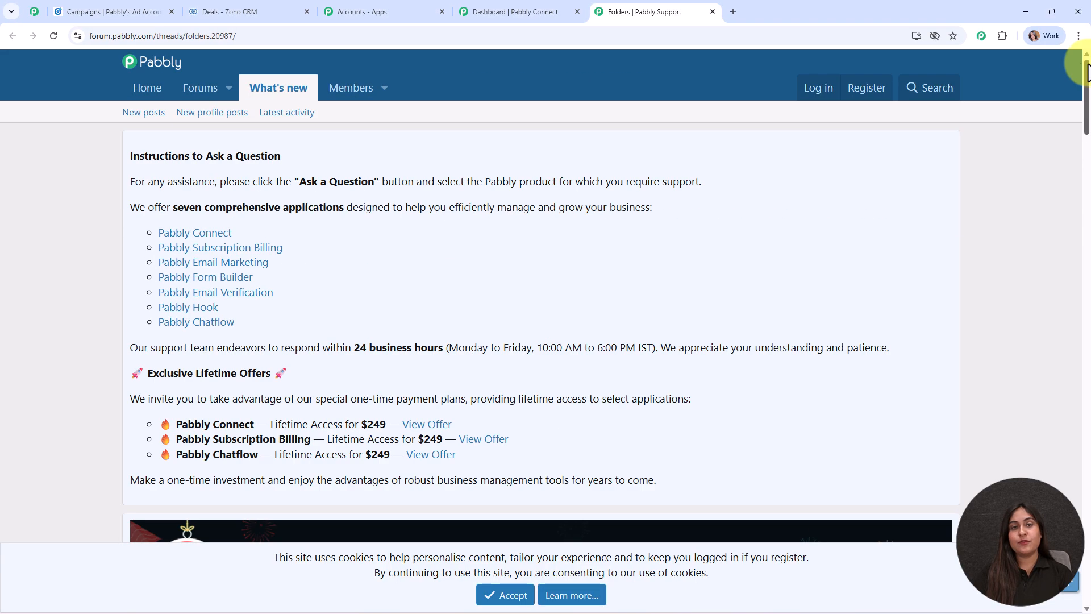
# Step: Close the folders help article and create the workflow
pyautogui.click(713, 11)
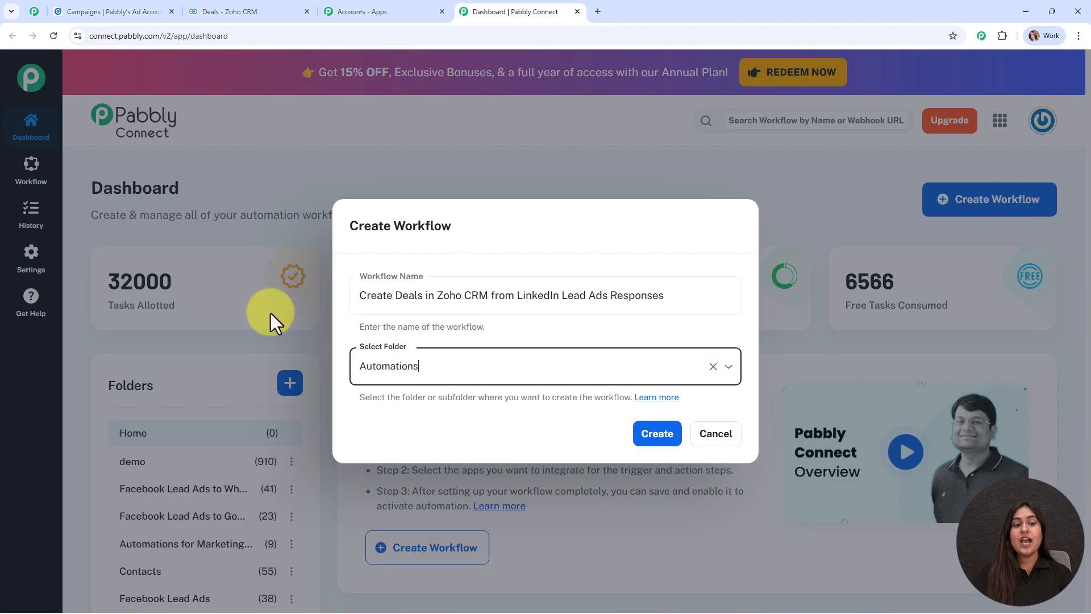
pyautogui.click(660, 440)
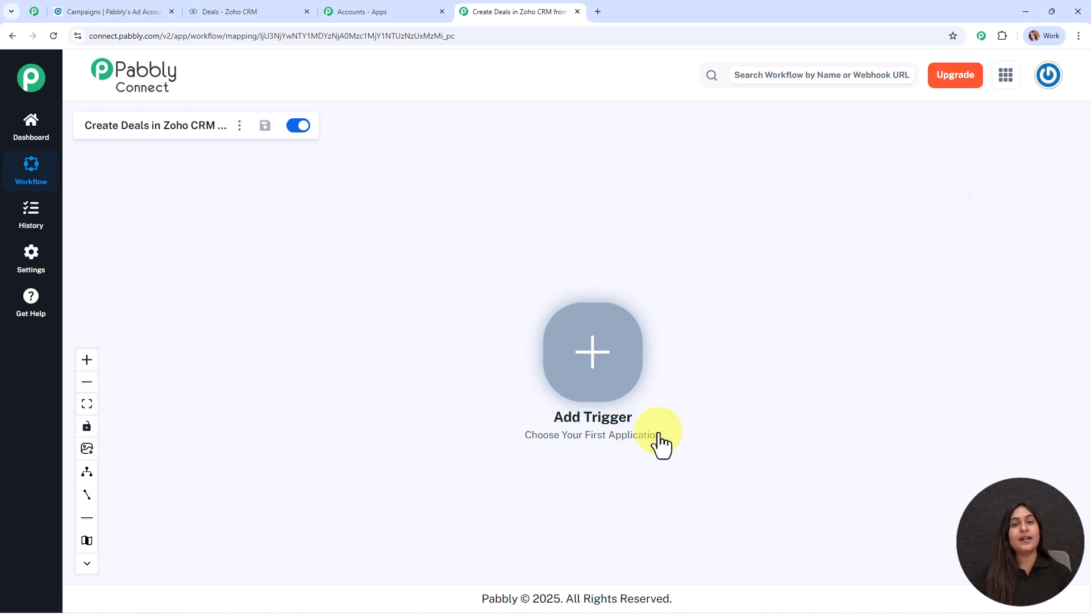
# Step: Set LinkedIn with the Lead Notifications event as the workflow trigger
pyautogui.click(585, 352)
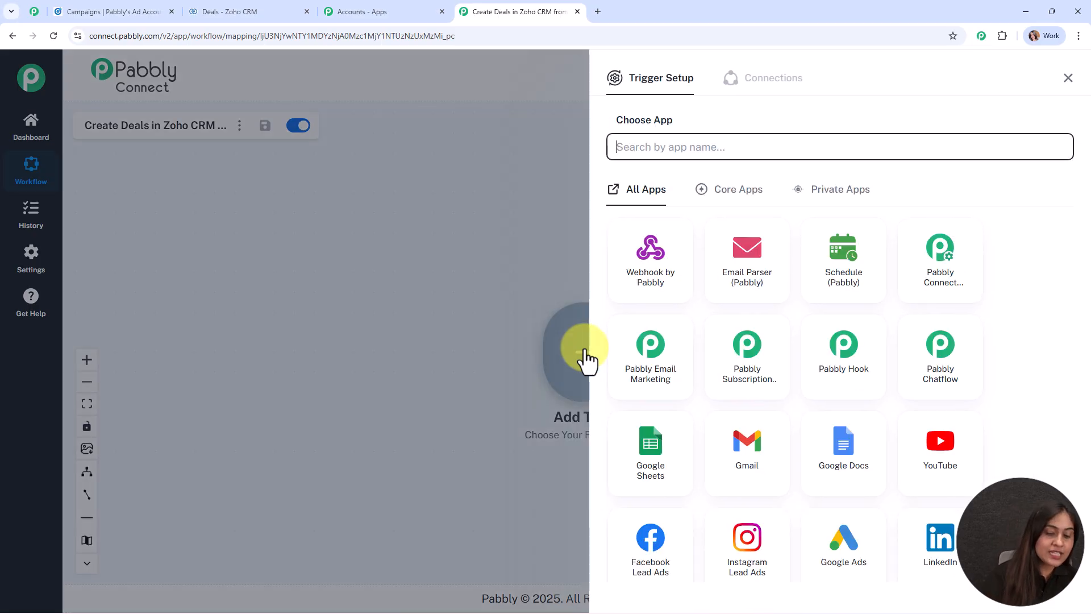
pyautogui.write('link')
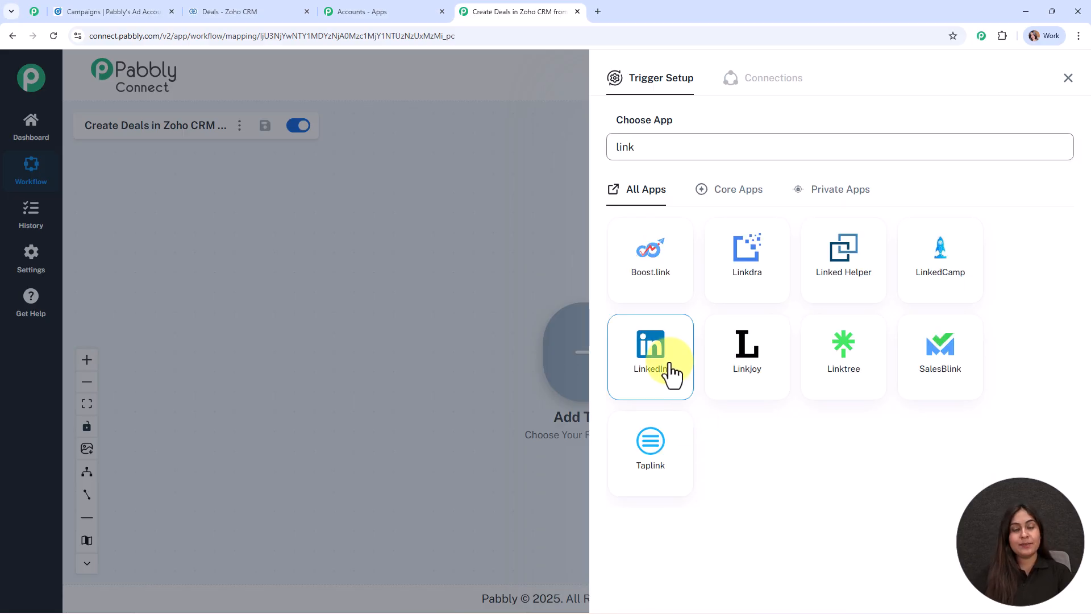
pyautogui.click(671, 373)
pyautogui.click(677, 213)
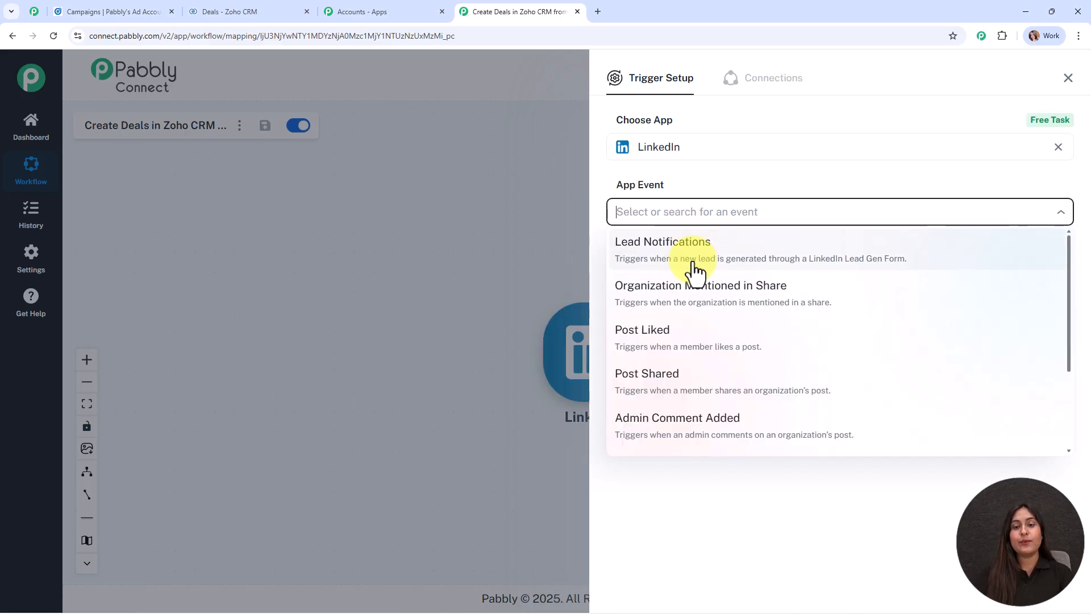
pyautogui.click(689, 257)
pyautogui.click(654, 259)
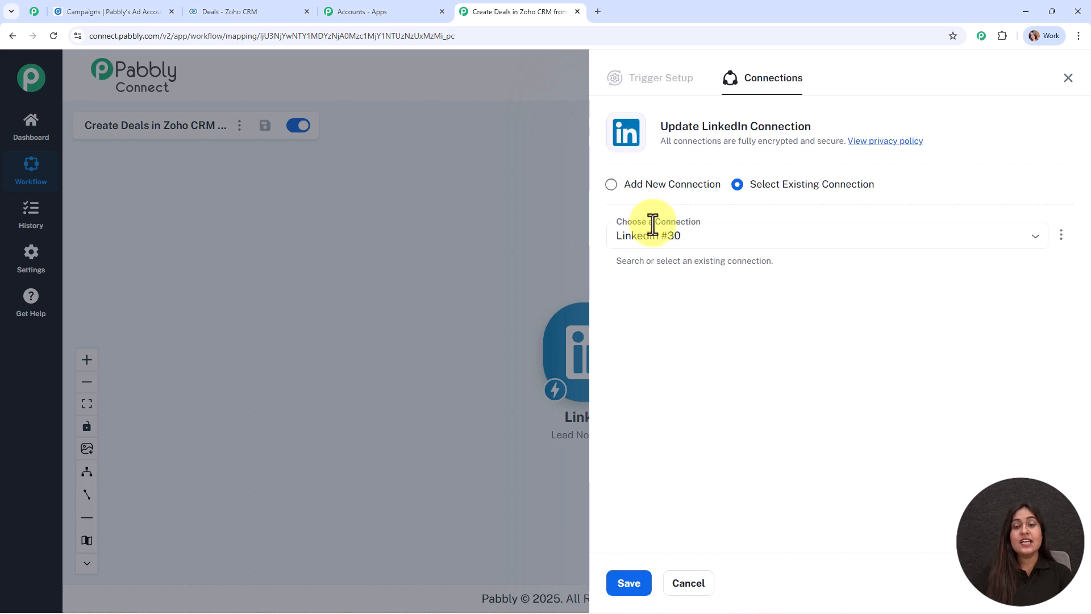
# Step: Add and authorize a new LinkedIn connection for the trigger
pyautogui.click(641, 184)
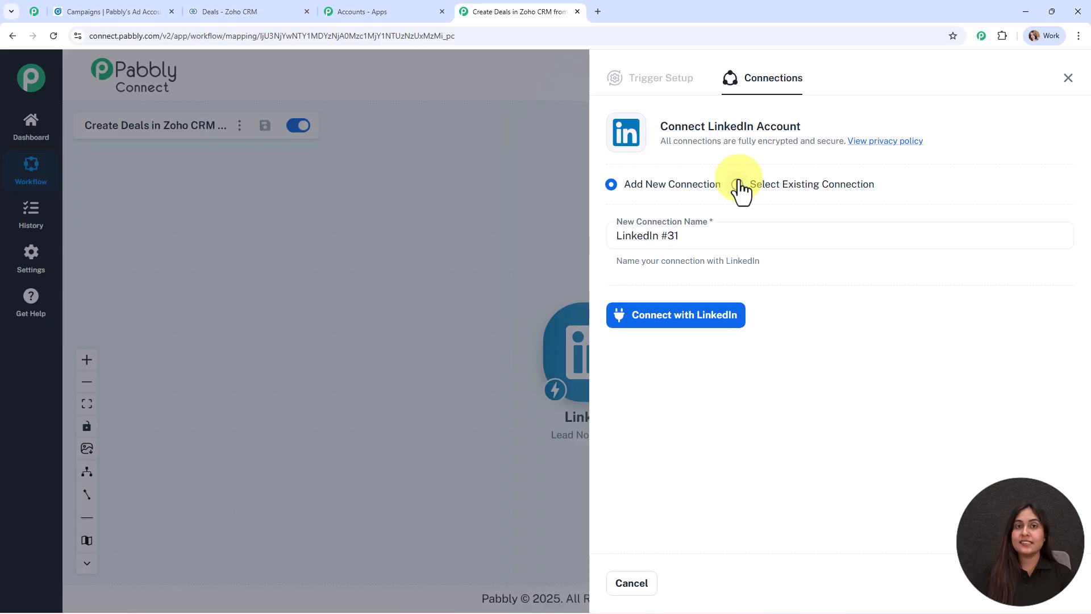
pyautogui.click(692, 321)
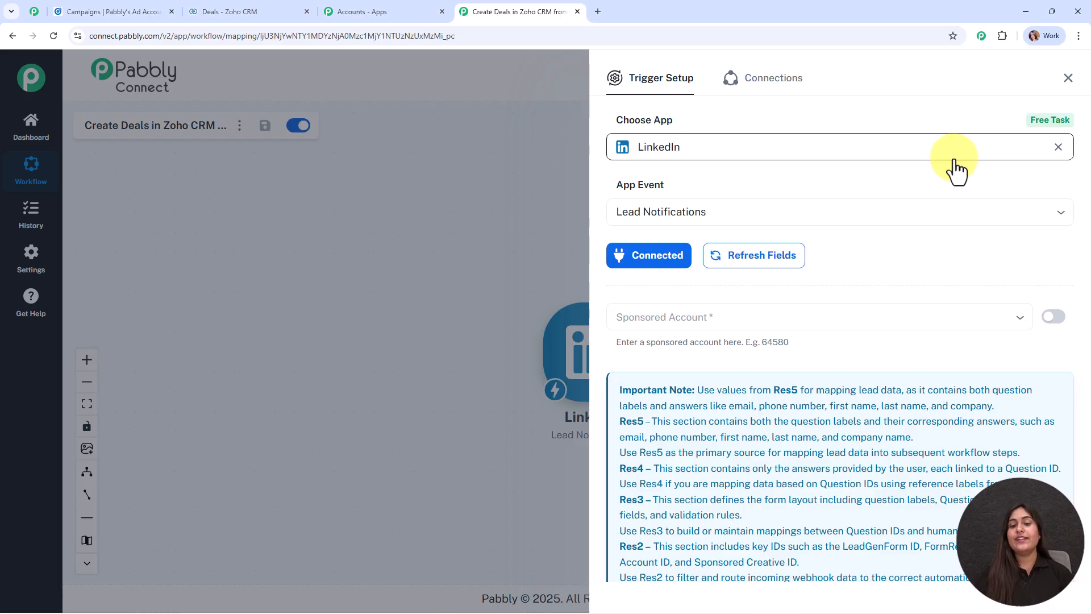
pyautogui.click(995, 317)
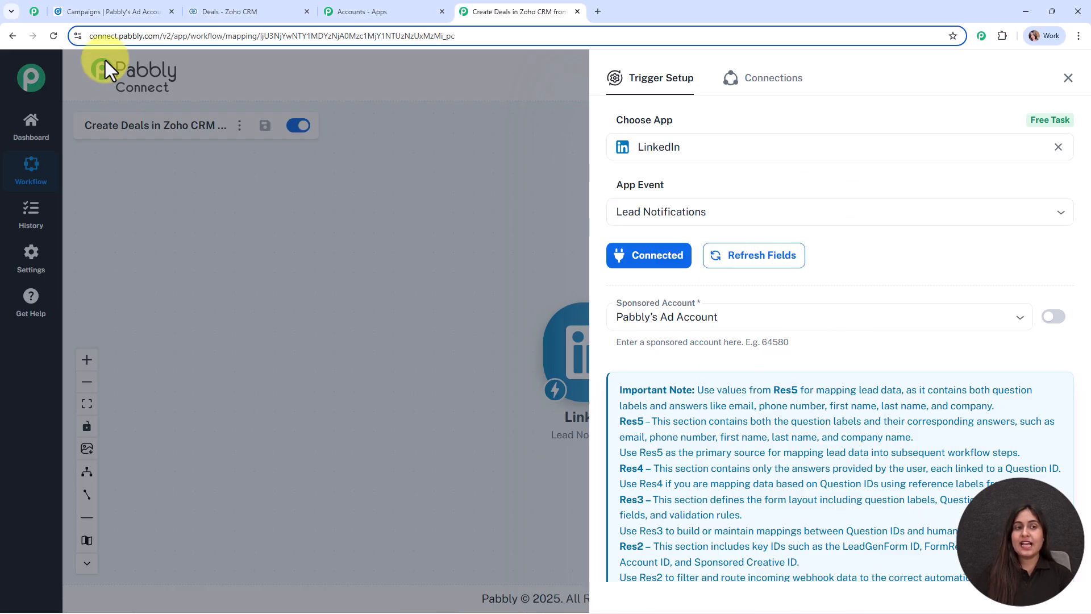
# Step: Choose Pabbly's Ad Account as the sponsored account, confirming it in Campaign Manager
pyautogui.click(132, 9)
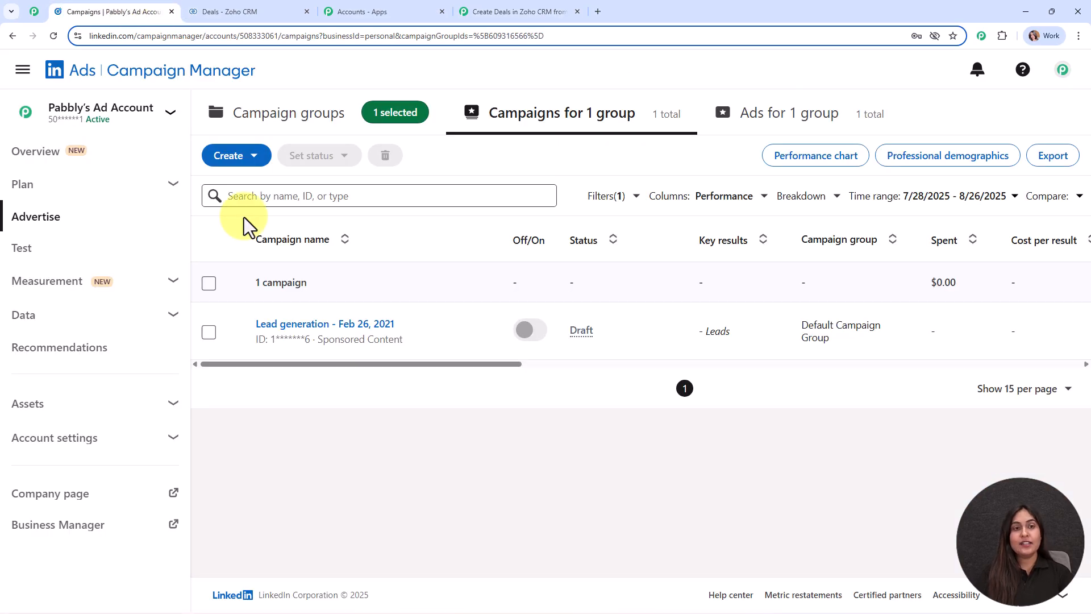
pyautogui.moveTo(122, 117)
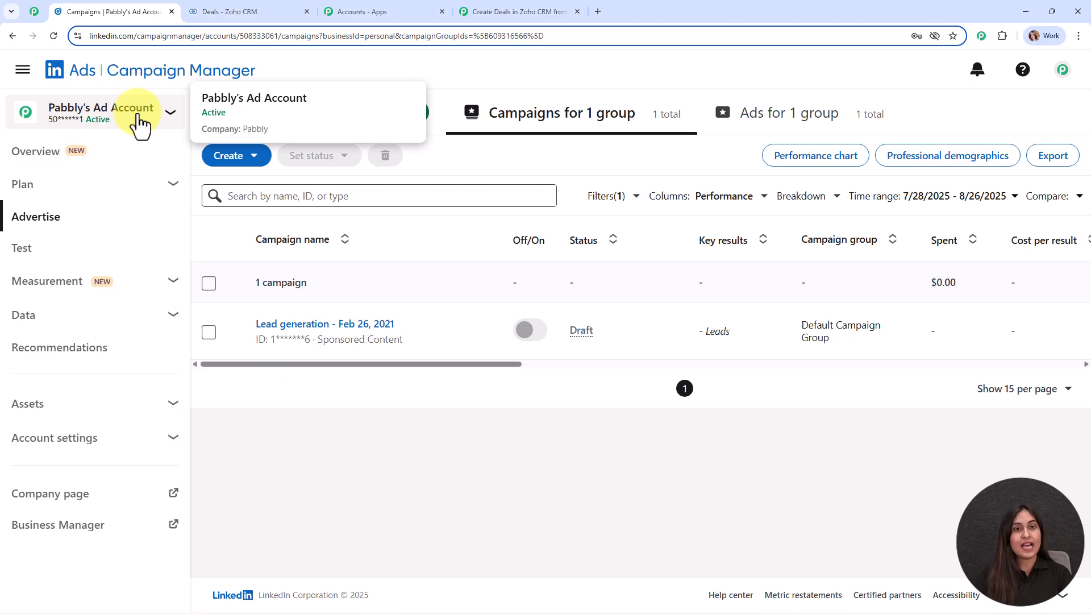
pyautogui.click(478, 11)
pyautogui.click(661, 320)
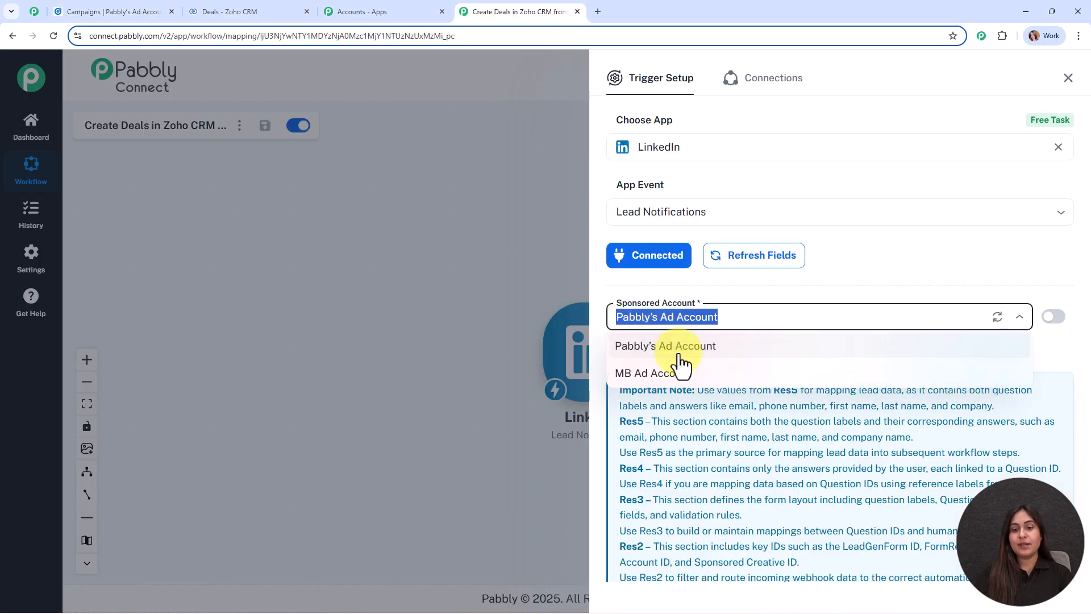
pyautogui.scroll(-4, 732, 316)
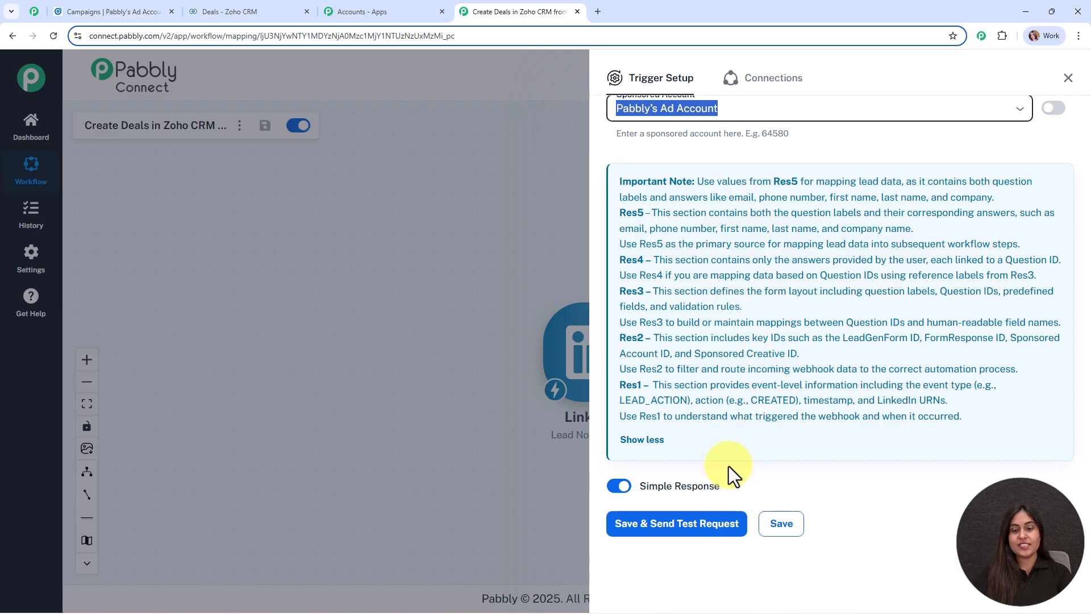
# Step: Save the LinkedIn trigger with Save & Send Test Request, then switch to the LinkedIn Campaign Manager tab
pyautogui.click(670, 527)
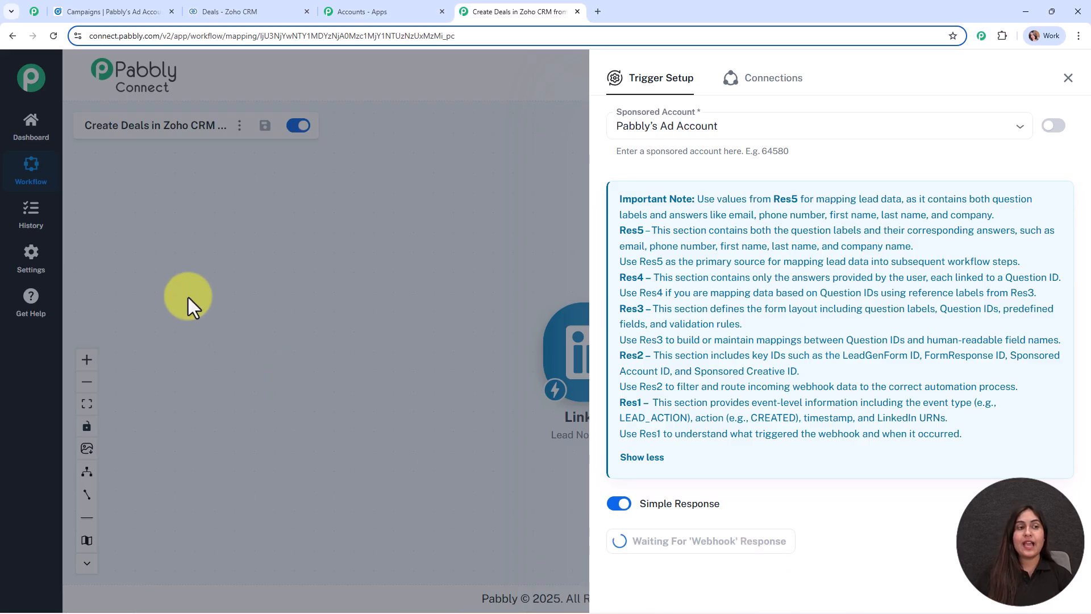
pyautogui.click(84, 8)
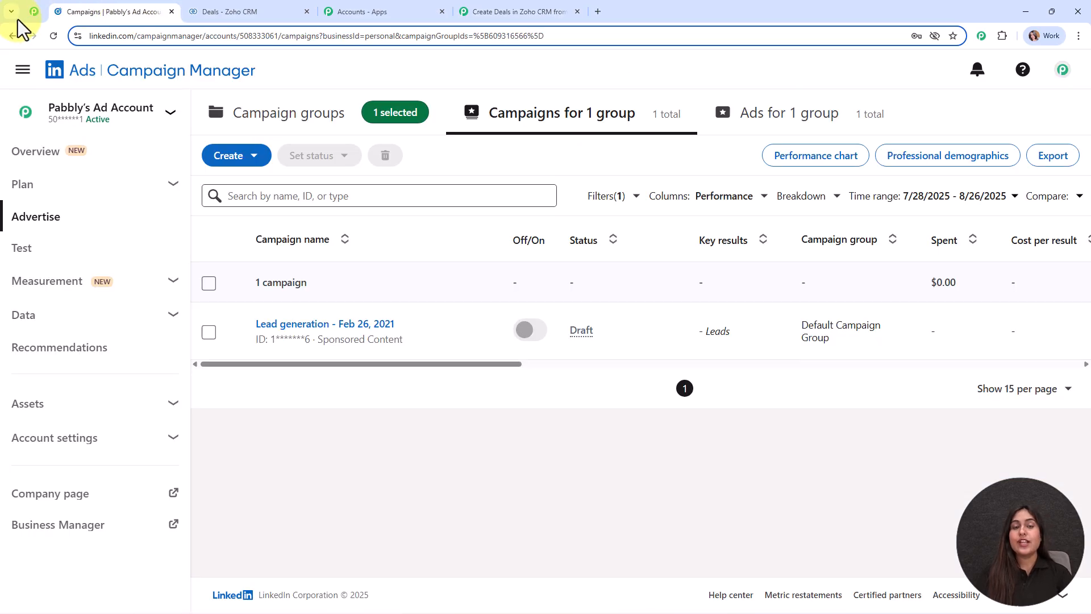
# Step: Open the Lead generation - Feb 26, 2021 campaign and its ad to preview the sponsored Pabbly post
pyautogui.moveTo(392, 320)
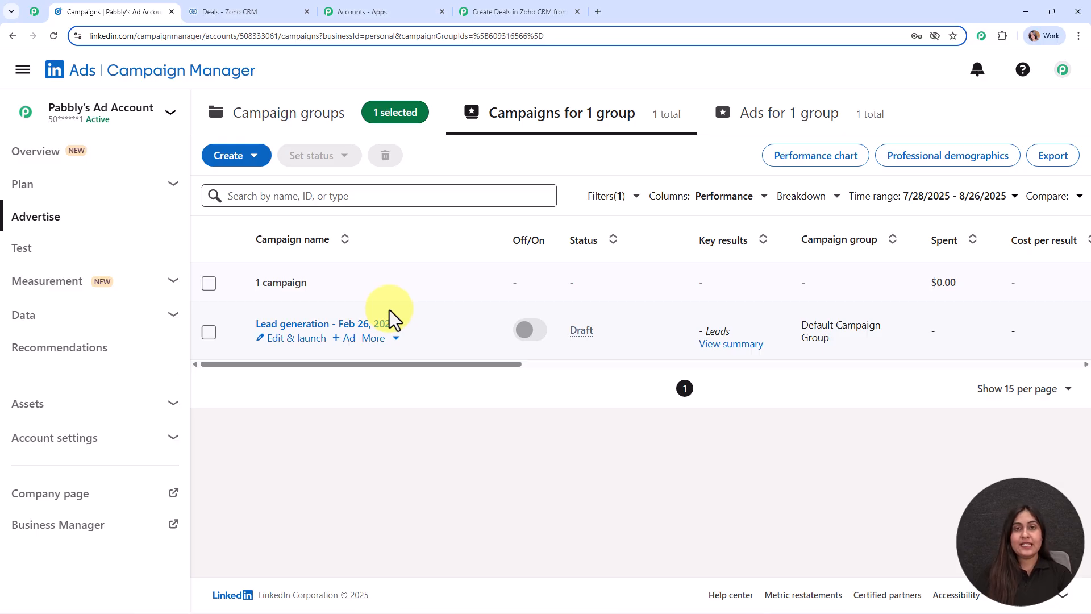
pyautogui.click(327, 324)
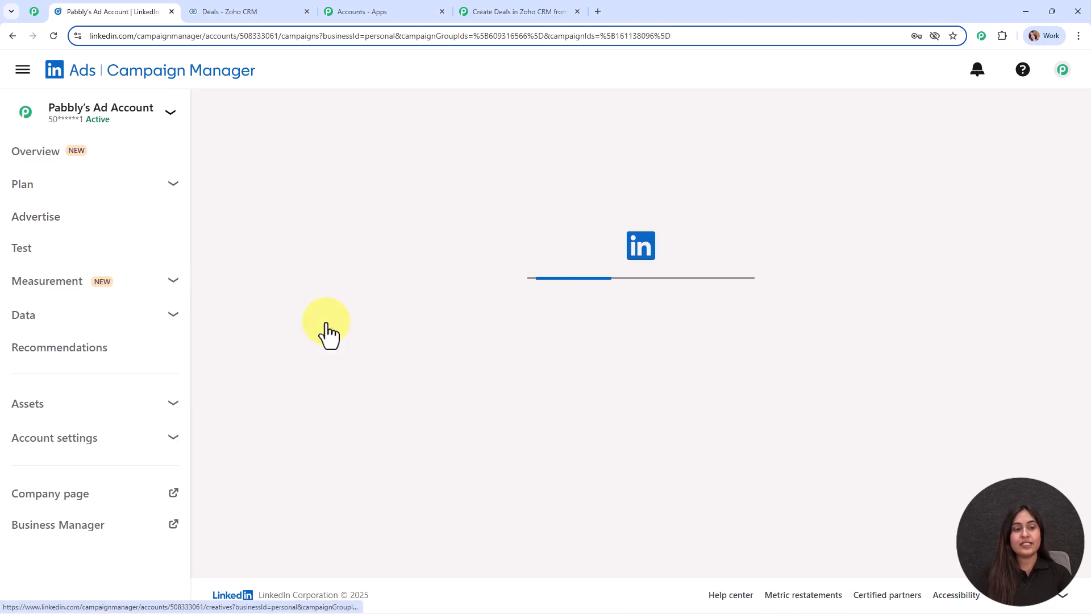
pyautogui.click(325, 327)
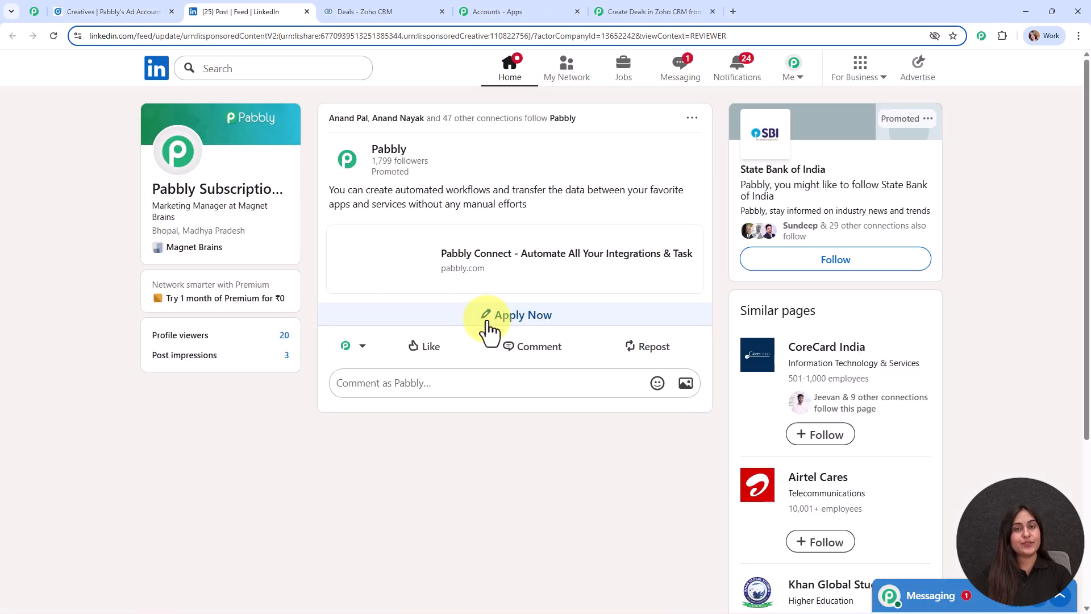
# Step: Open the ad's lead form and fill the email field with the suggested test address
pyautogui.click(487, 323)
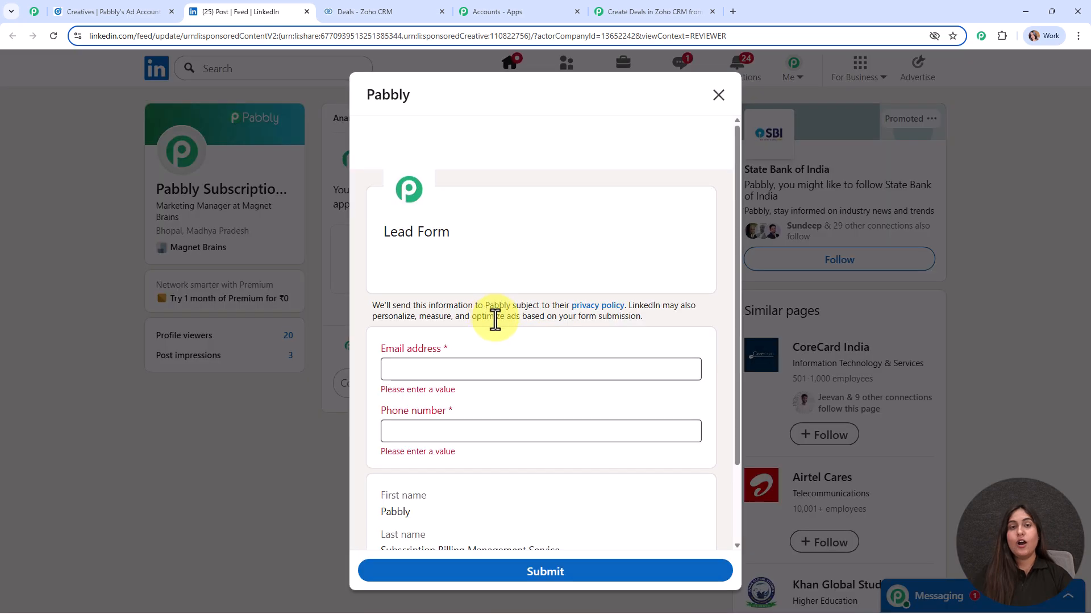
pyautogui.scroll(-2, 591, 307)
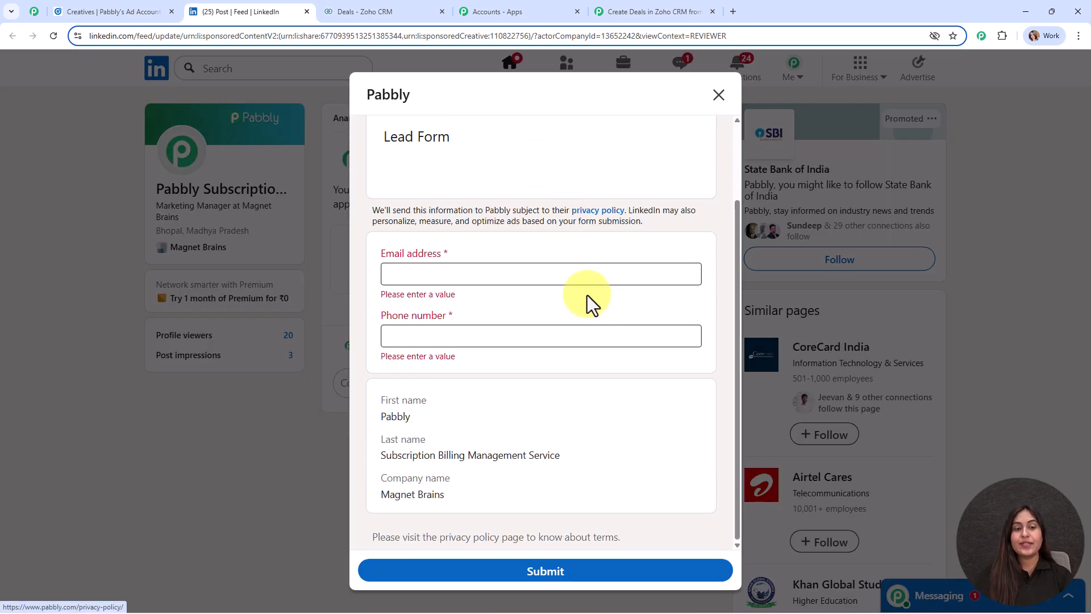
pyautogui.click(420, 257)
pyautogui.click(421, 337)
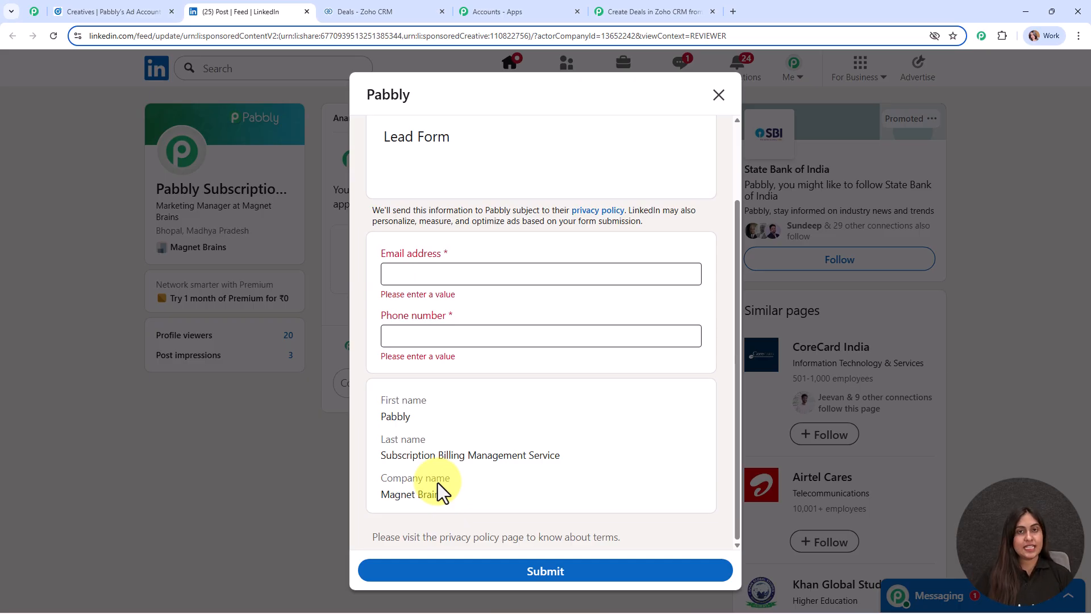
pyautogui.click(423, 276)
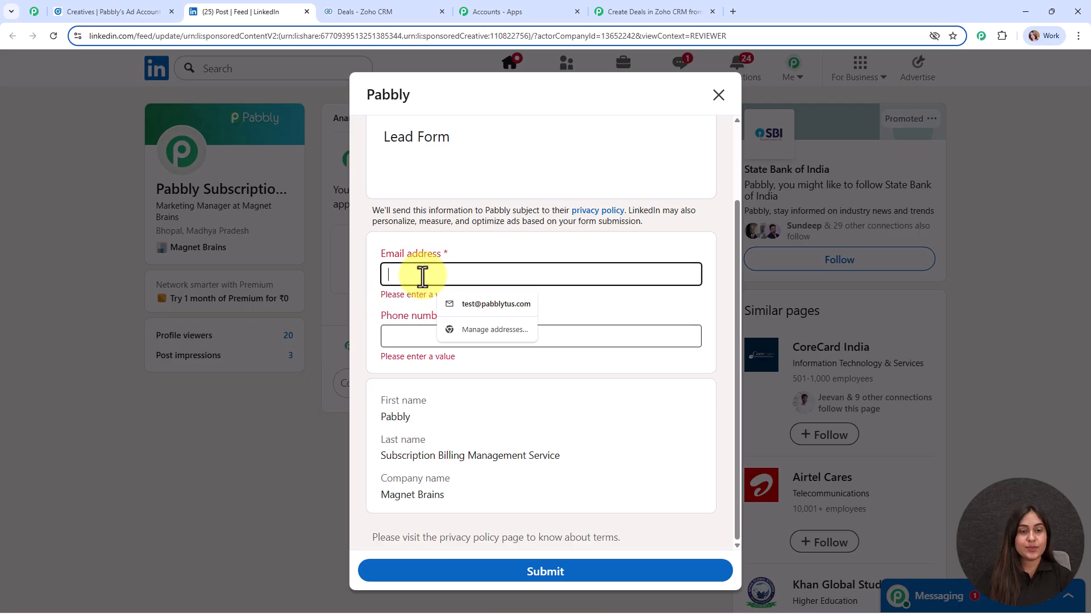
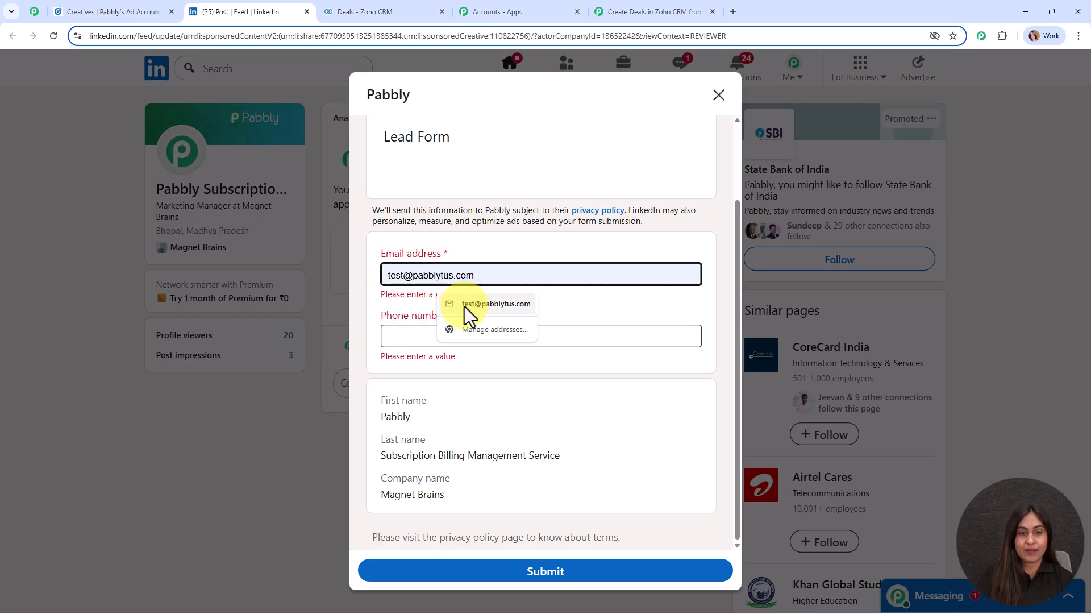
pyautogui.click(465, 306)
# Step: Enter a test phone number, submit the lead form, and return to the Pabbly workflow
pyautogui.click(460, 334)
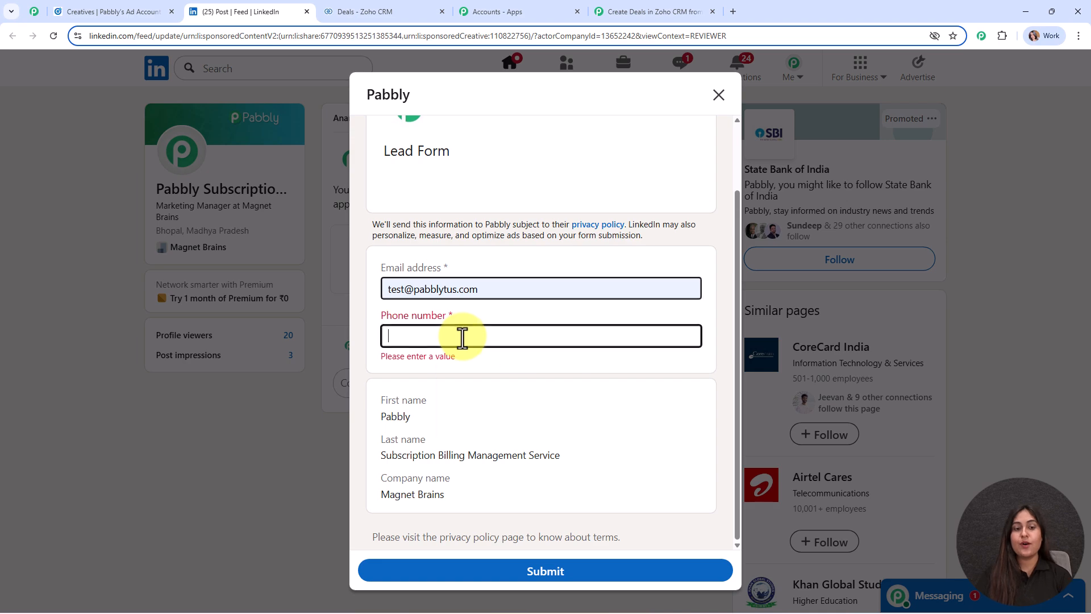
pyautogui.write('+')
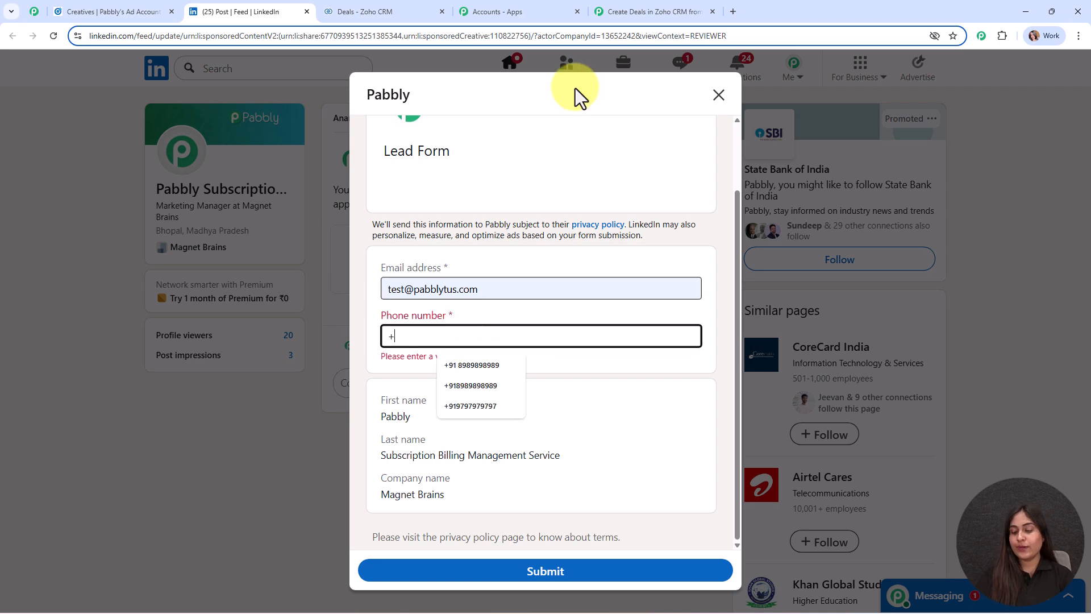
pyautogui.write('918787878787')
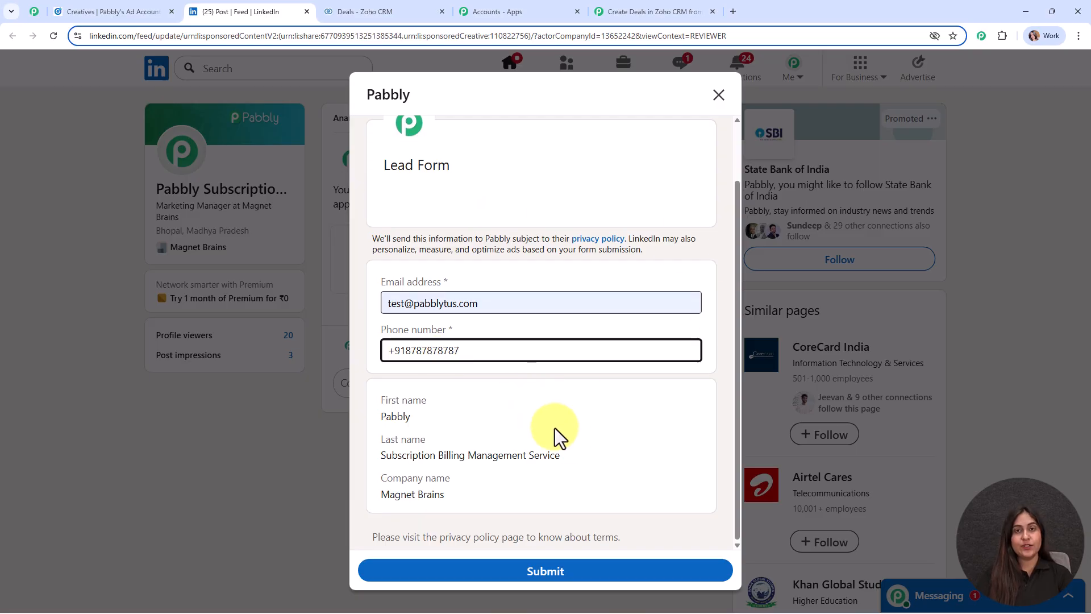
pyautogui.click(576, 572)
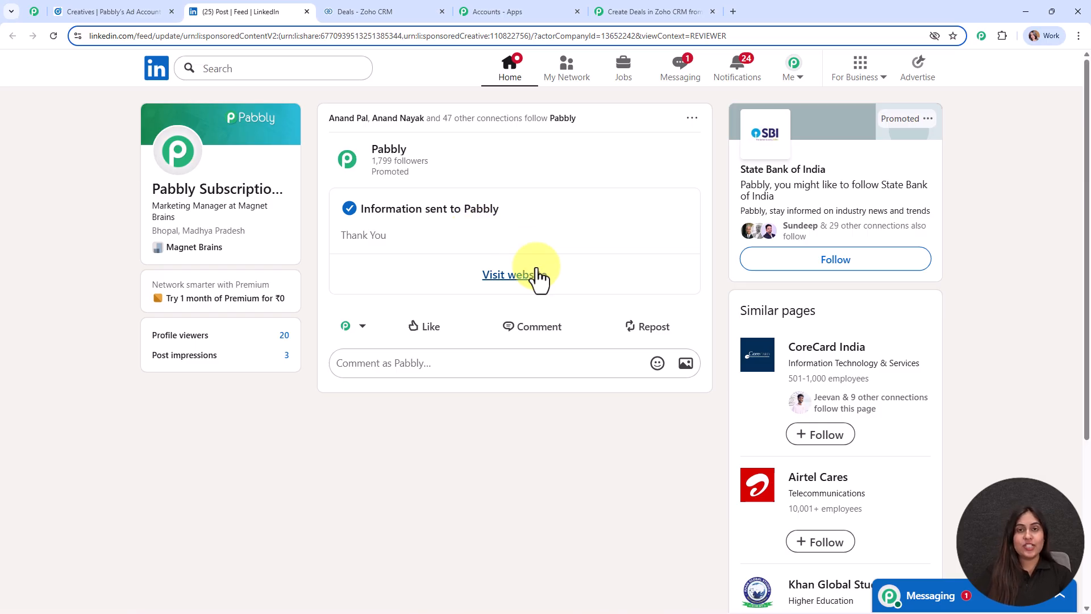
pyautogui.click(641, 10)
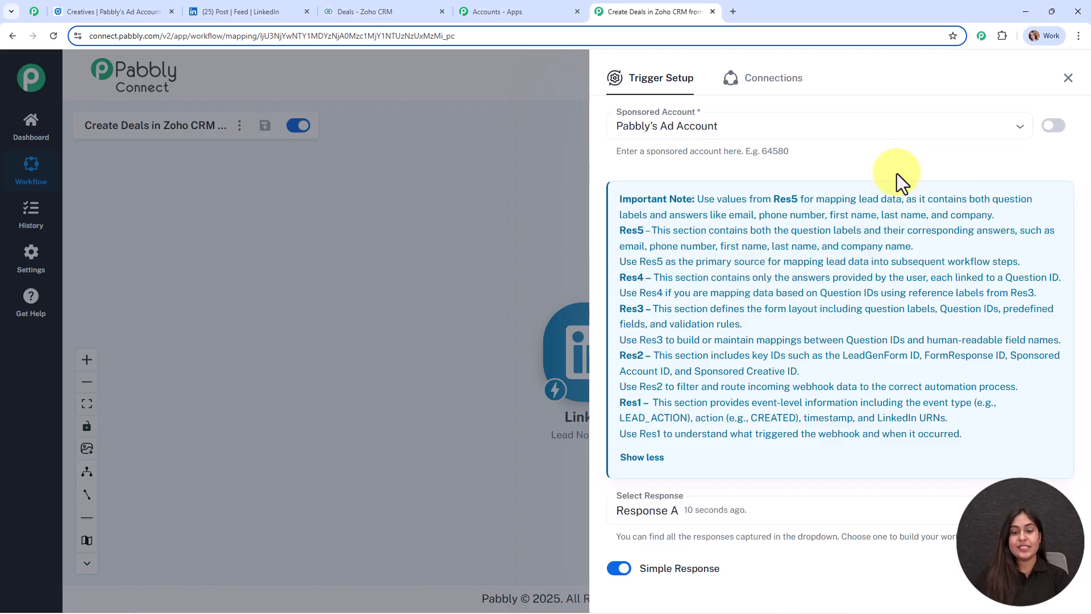
# Step: Review the captured lead fields, including the phone number, then close Trigger Setup and reposition the LinkedIn node
pyautogui.scroll(-7, 888, 240)
pyautogui.scroll(-1, 970, 250)
pyautogui.click(960, 301)
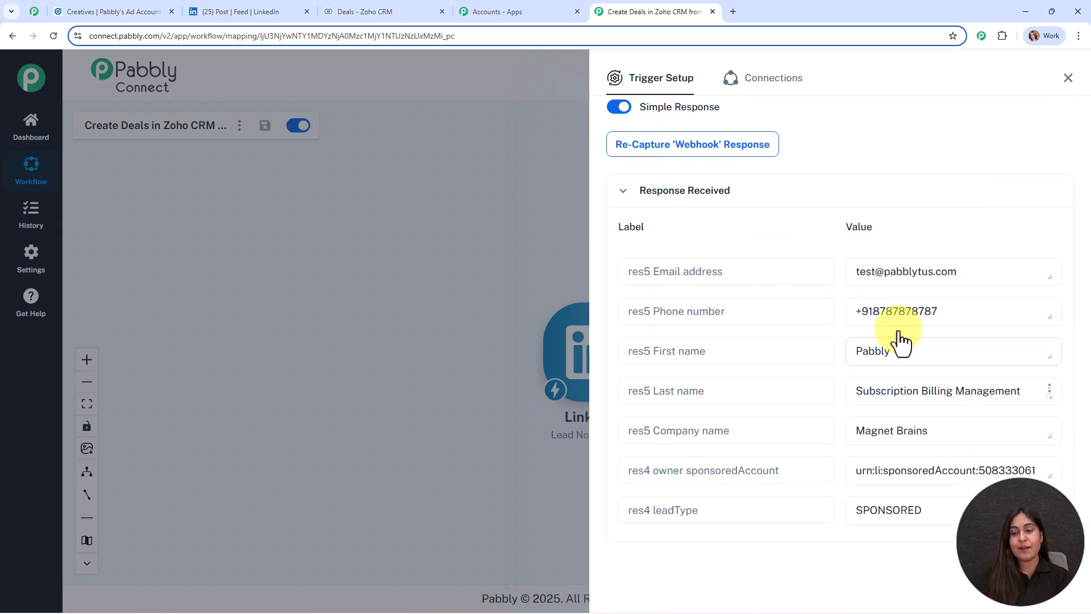
pyautogui.scroll(-2, 901, 341)
pyautogui.scroll(-6, 987, 353)
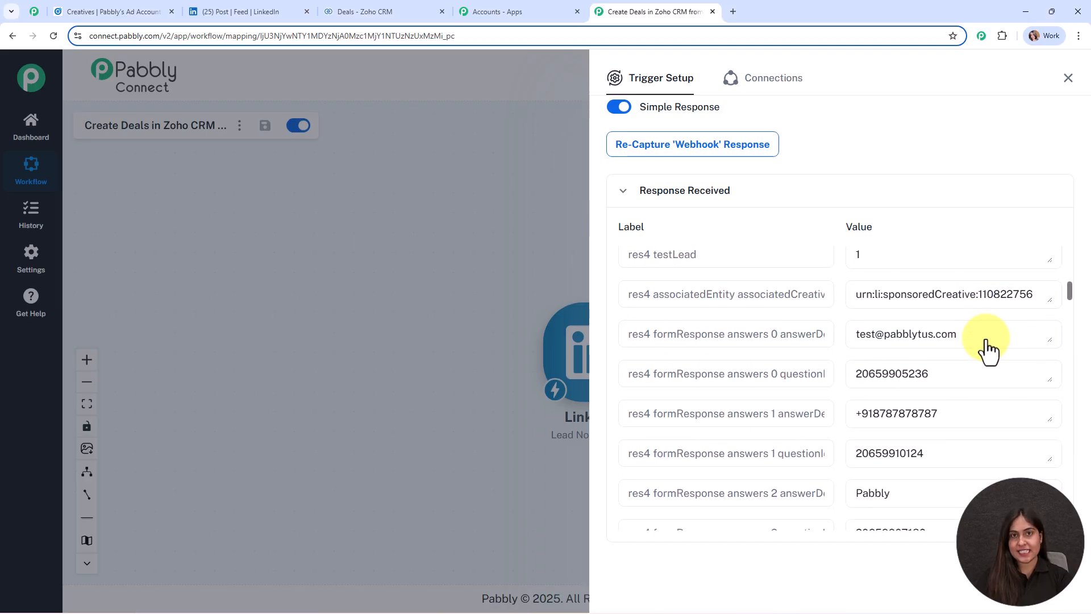
pyautogui.click(1068, 78)
pyautogui.moveTo(591, 359); pyautogui.dragTo(404, 307)
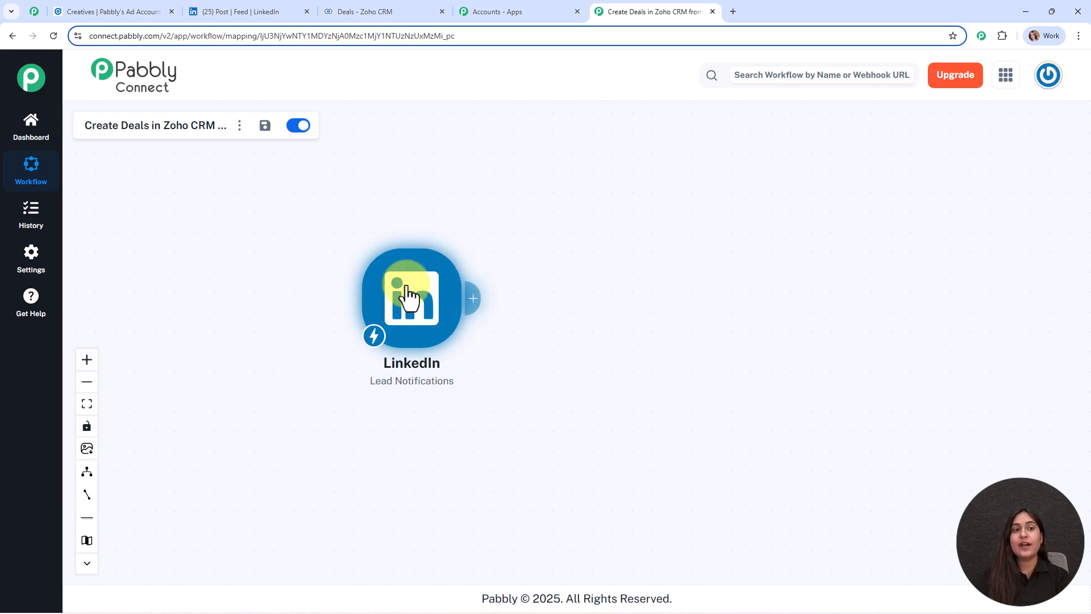
# Step: Add a Zoho CRM action after the LinkedIn trigger and choose its deal-creation event
pyautogui.click(336, 13)
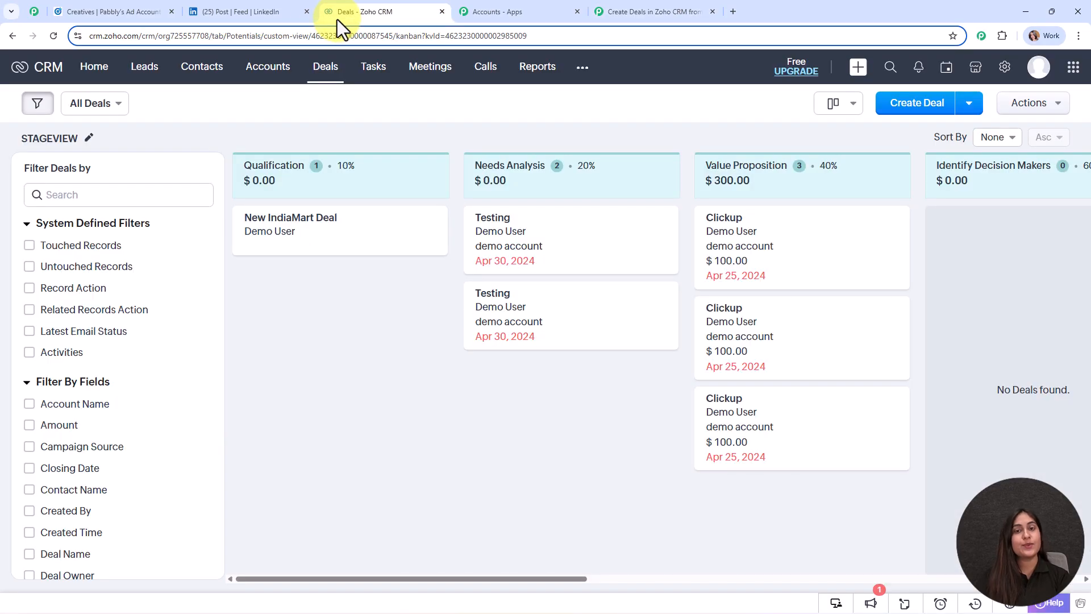
pyautogui.click(693, 10)
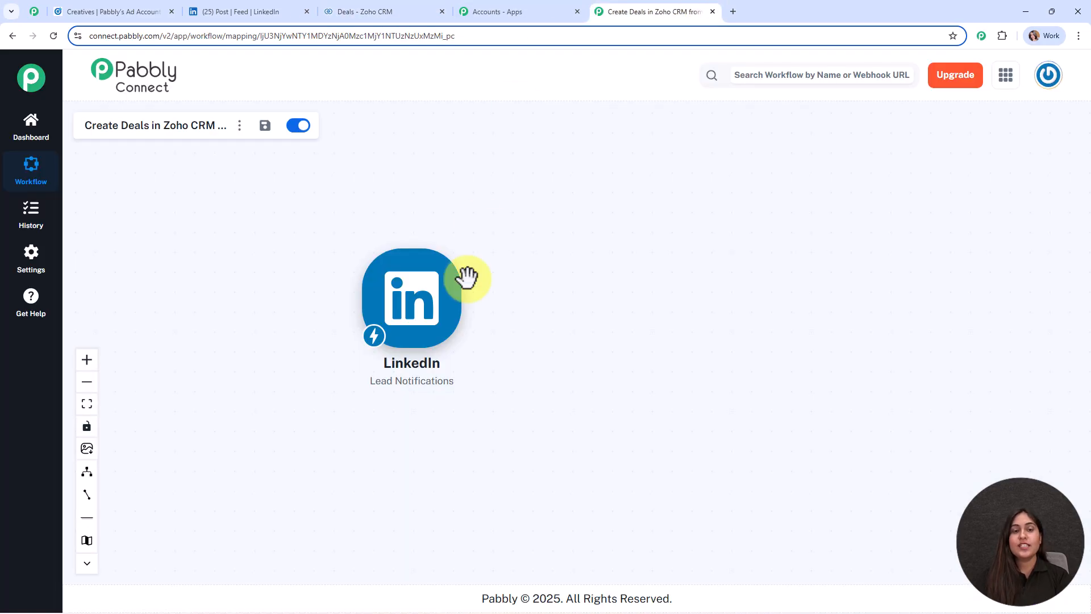
pyautogui.click(471, 306)
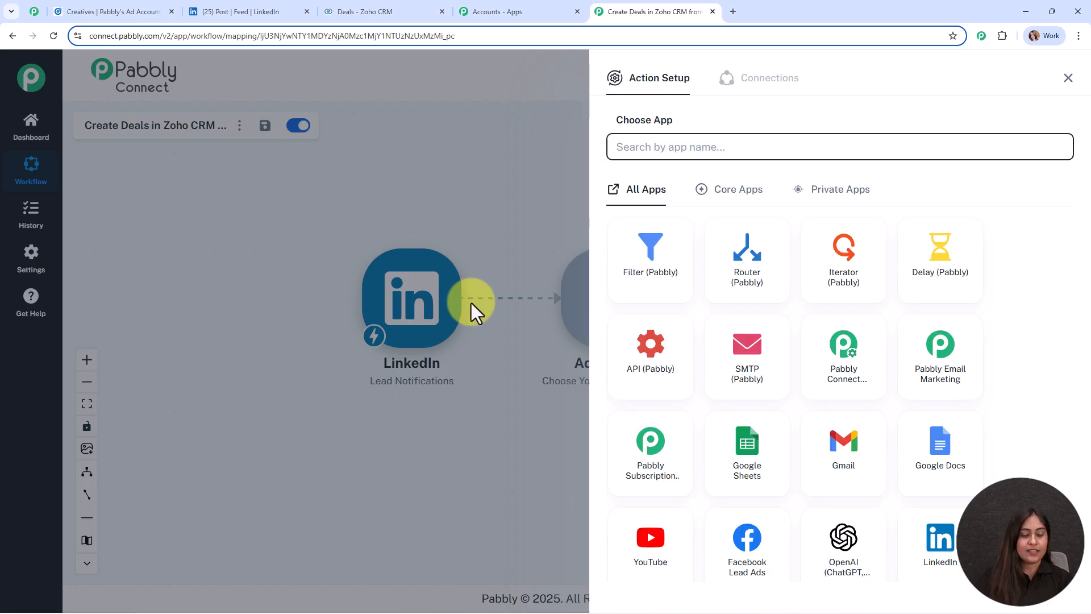
pyautogui.write('zoho')
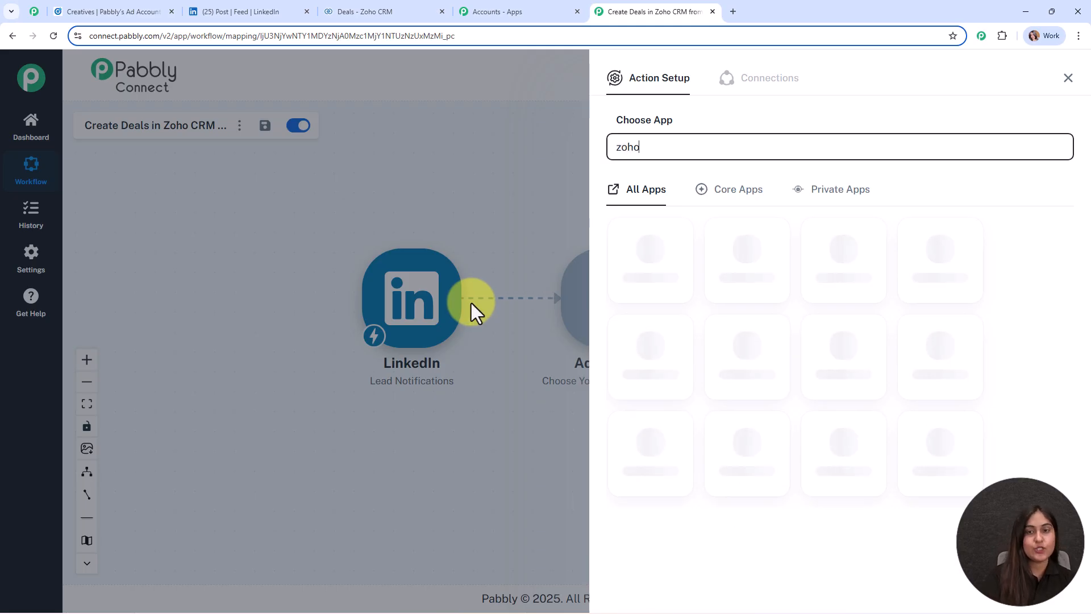
pyautogui.click(652, 439)
pyautogui.click(660, 209)
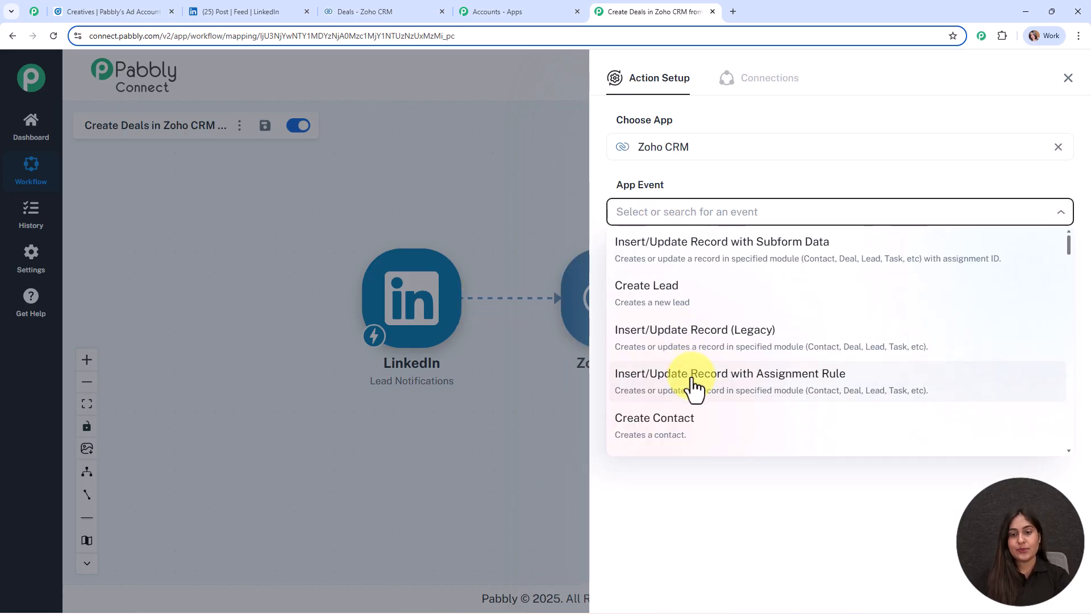
pyautogui.scroll(-3, 694, 384)
pyautogui.click(686, 342)
# Step: Choose Add New Connection for Zoho CRM and start authorising it
pyautogui.click(634, 255)
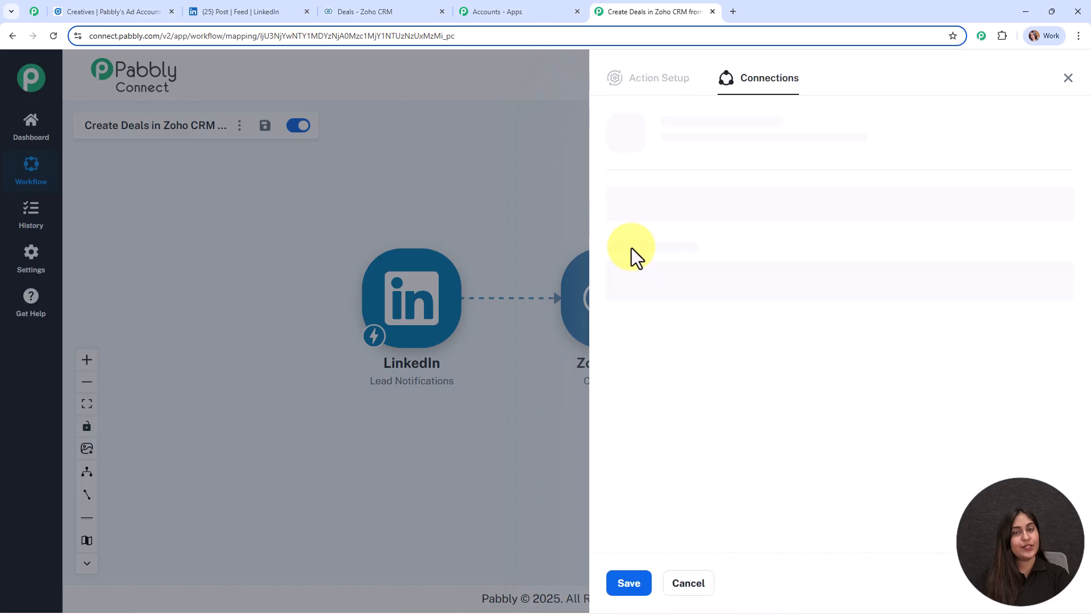
pyautogui.click(641, 184)
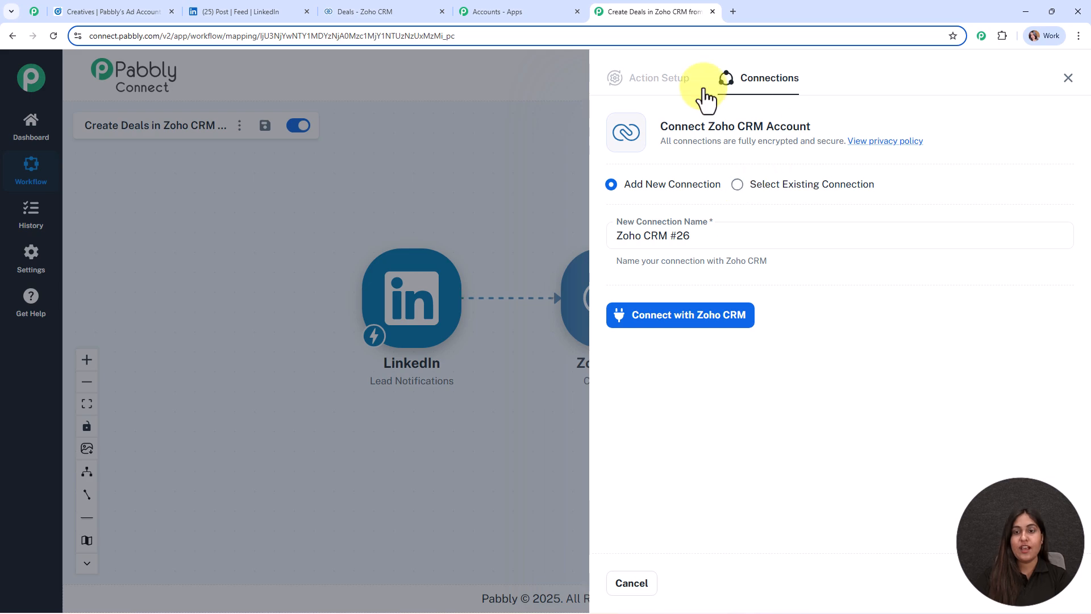
pyautogui.click(717, 316)
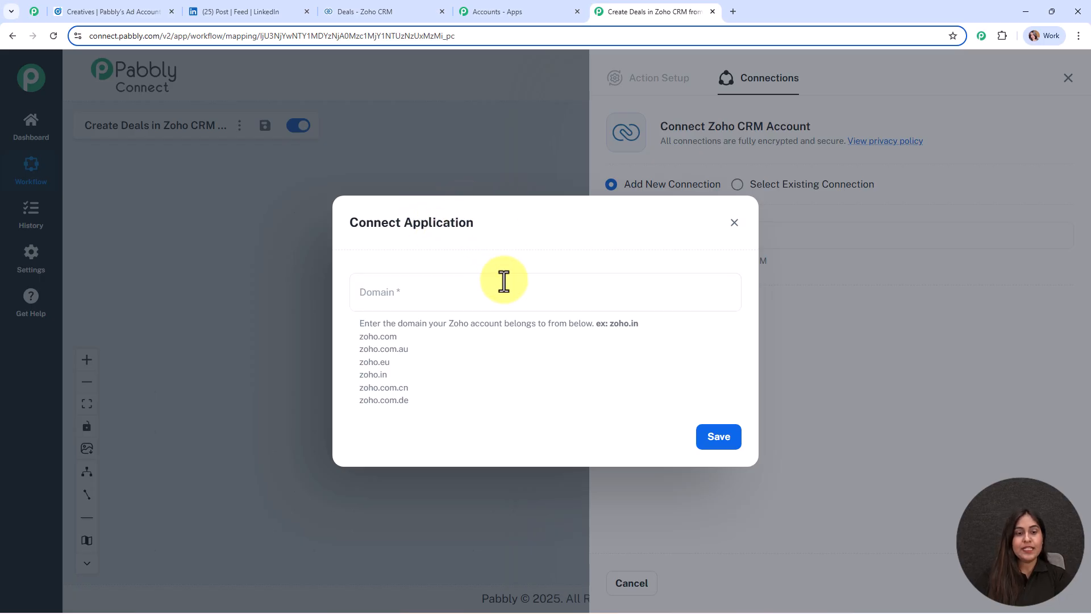
# Step: Check the Zoho CRM web address for its domain and paste zoho.com into the Domain field
pyautogui.moveTo(389, 324); pyautogui.dragTo(582, 324)
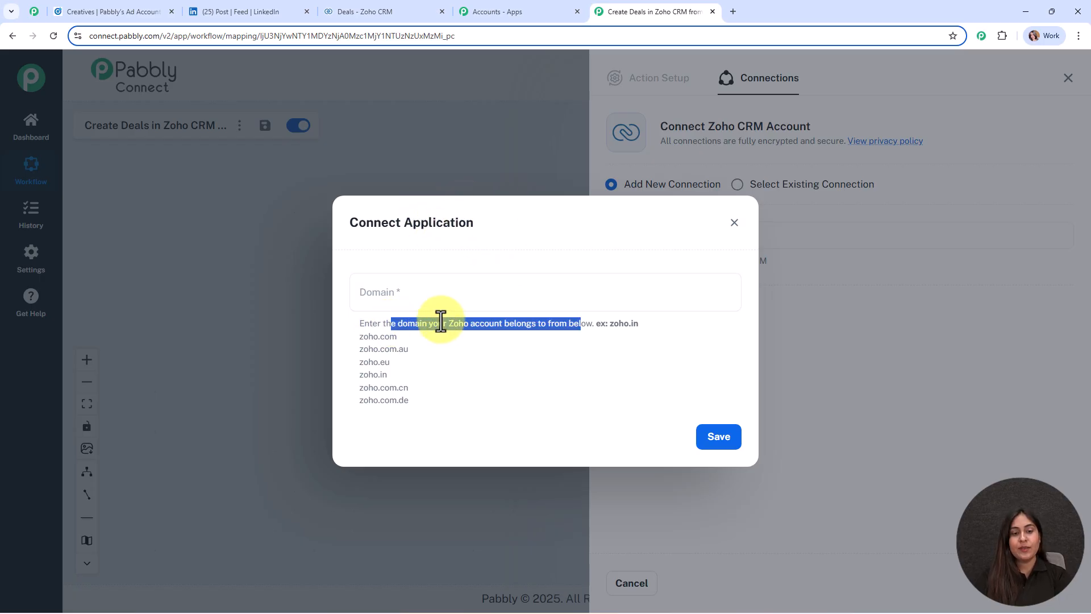
pyautogui.click(544, 343)
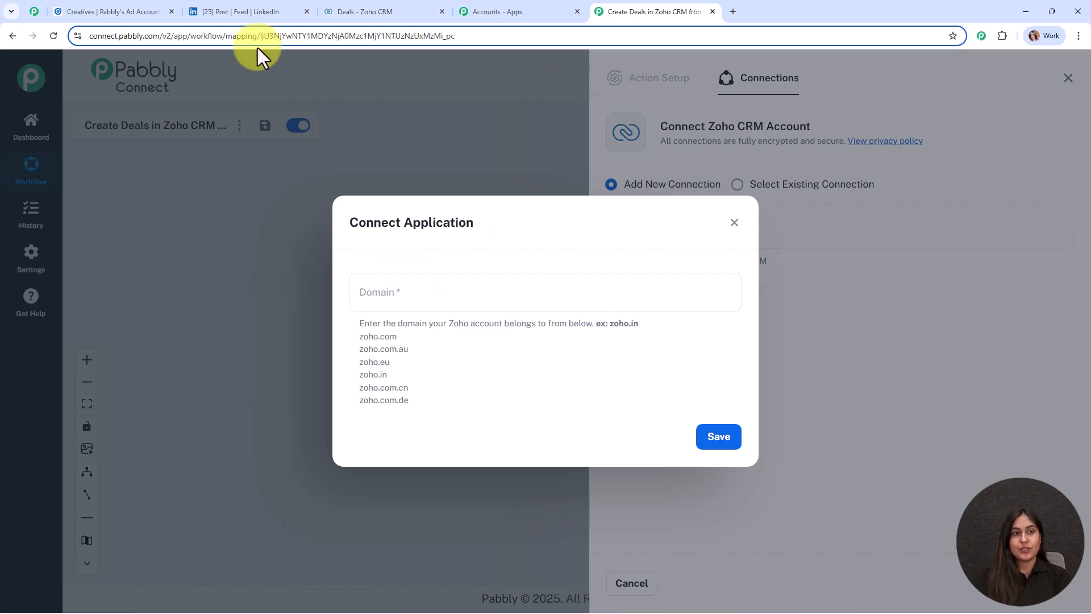
pyautogui.click(348, 10)
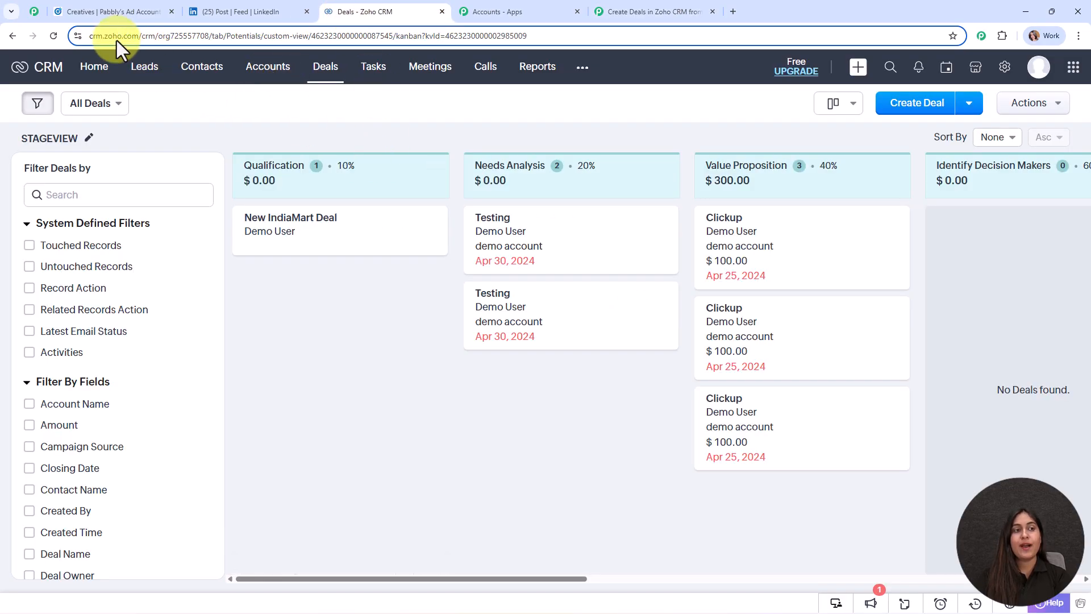
pyautogui.click(98, 35)
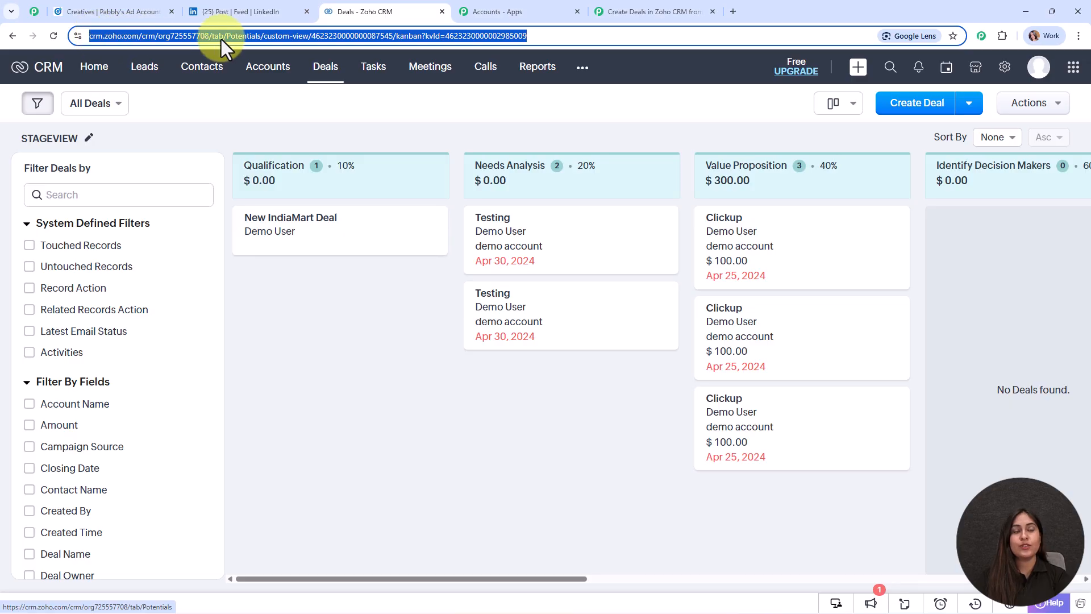
pyautogui.click(659, 7)
pyautogui.moveTo(401, 336); pyautogui.dragTo(359, 335)
pyautogui.hotkey('ctrl', 'c')
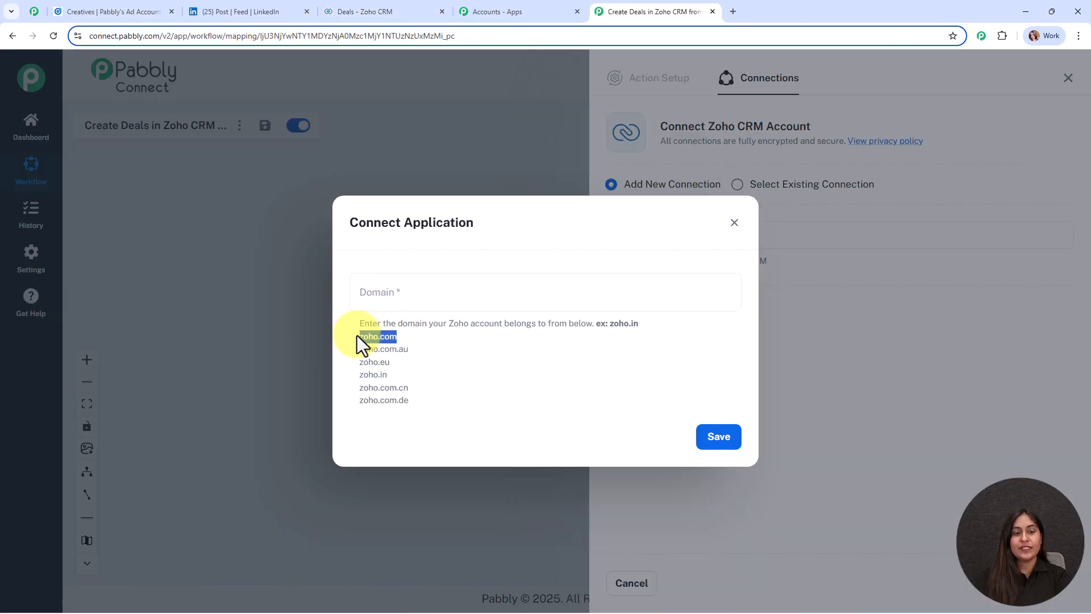
pyautogui.click(448, 292)
pyautogui.hotkey('ctrl', 'v')
# Step: Save the zoho.com domain and accept Pabbly Connect's access in the Zoho consent popup
pyautogui.click(728, 443)
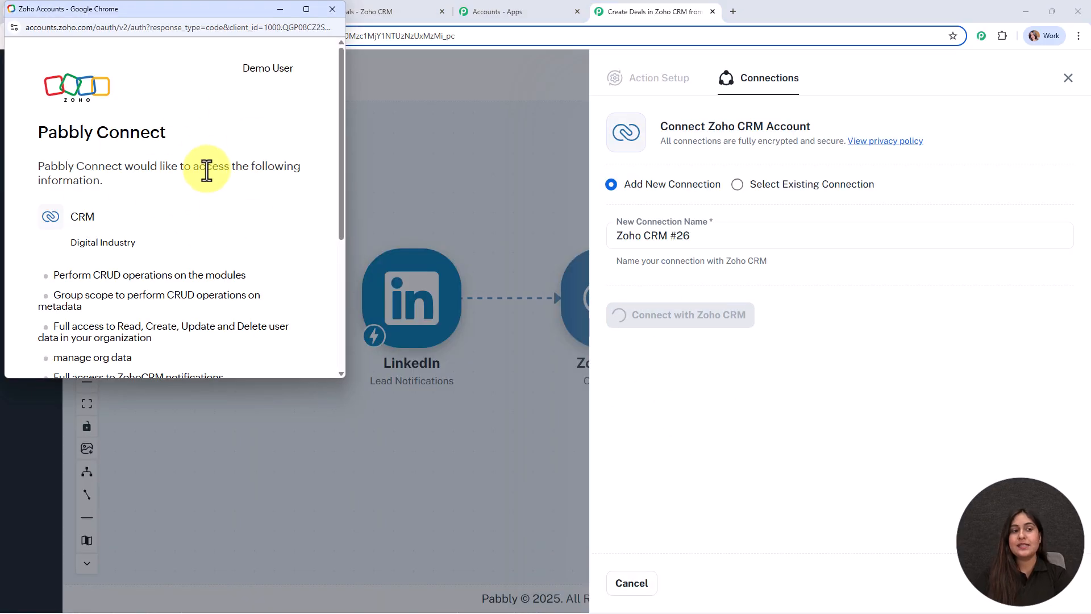
pyautogui.scroll(-4, 207, 169)
pyautogui.click(70, 301)
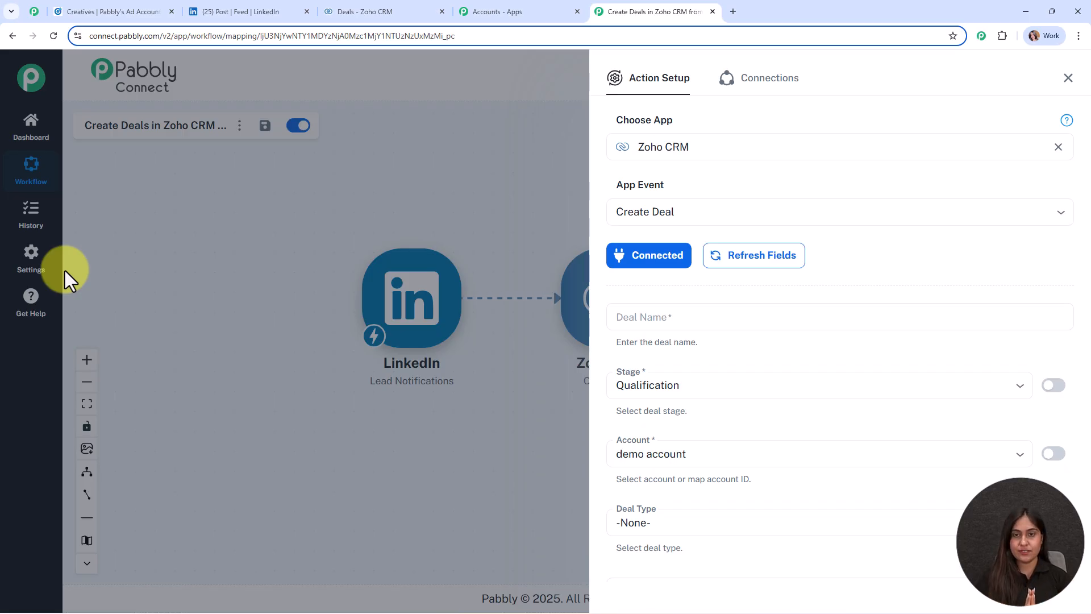
# Step: Set Deal Name to 'Follow up with' plus the mapped res5 First name and Last name fields
pyautogui.scroll(-3, 859, 190)
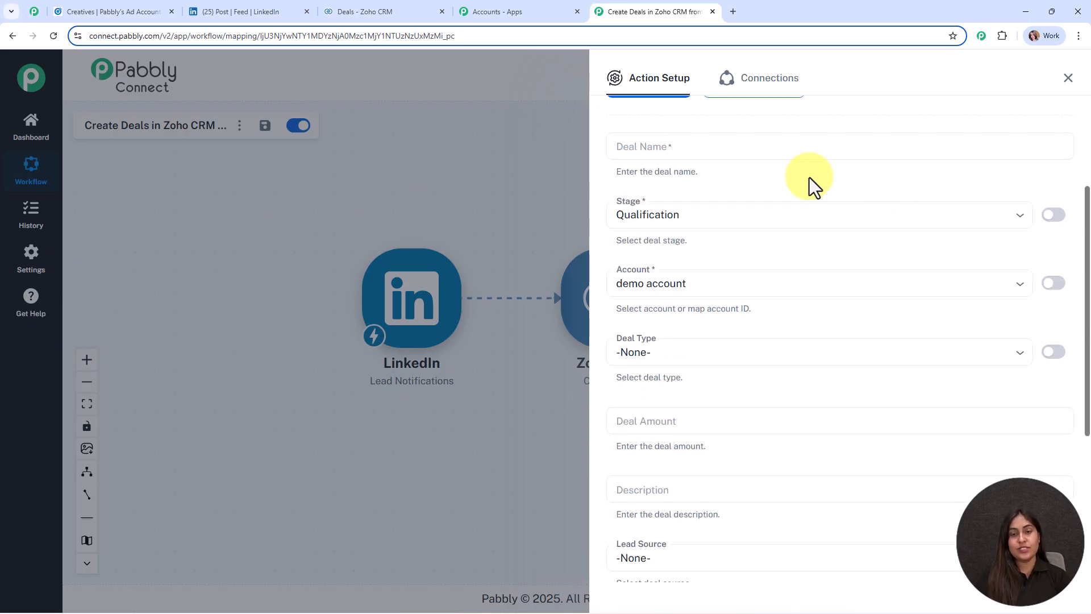
pyautogui.click(702, 145)
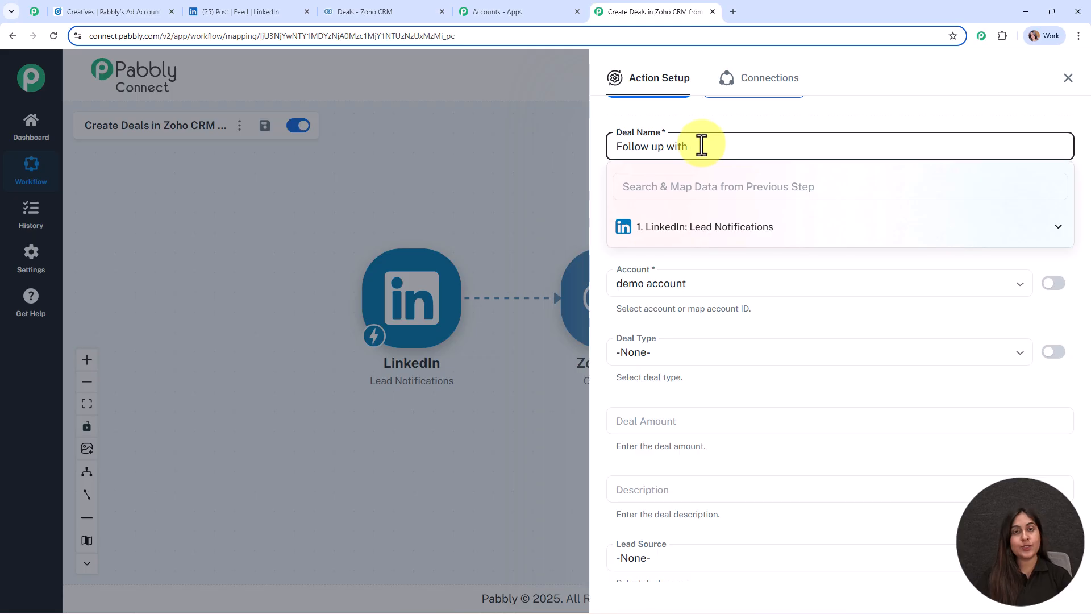
pyautogui.click(724, 235)
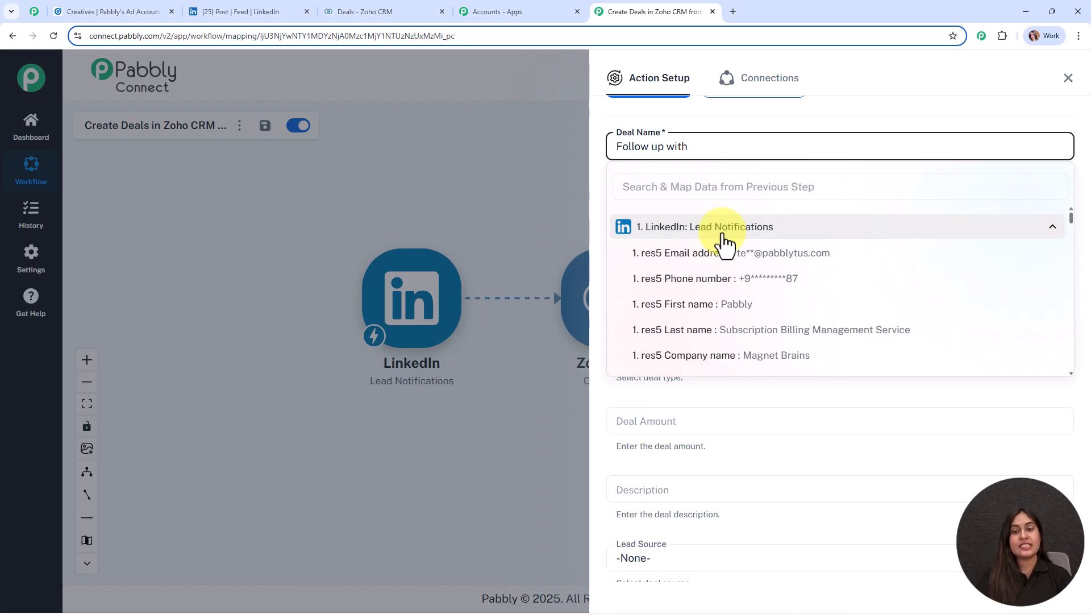
pyautogui.click(774, 313)
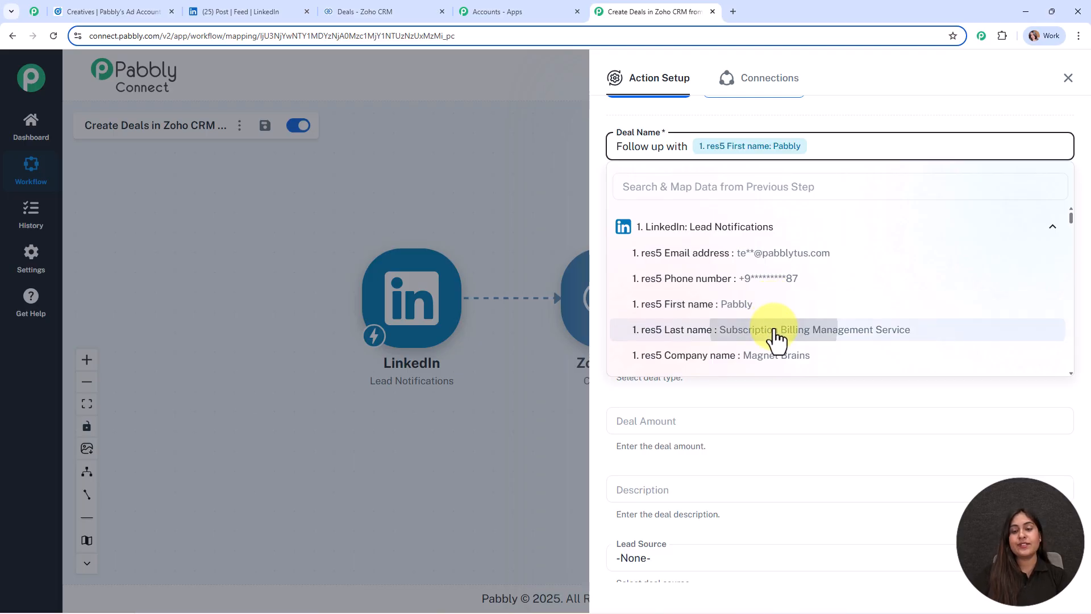
pyautogui.click(773, 332)
pyautogui.click(490, 193)
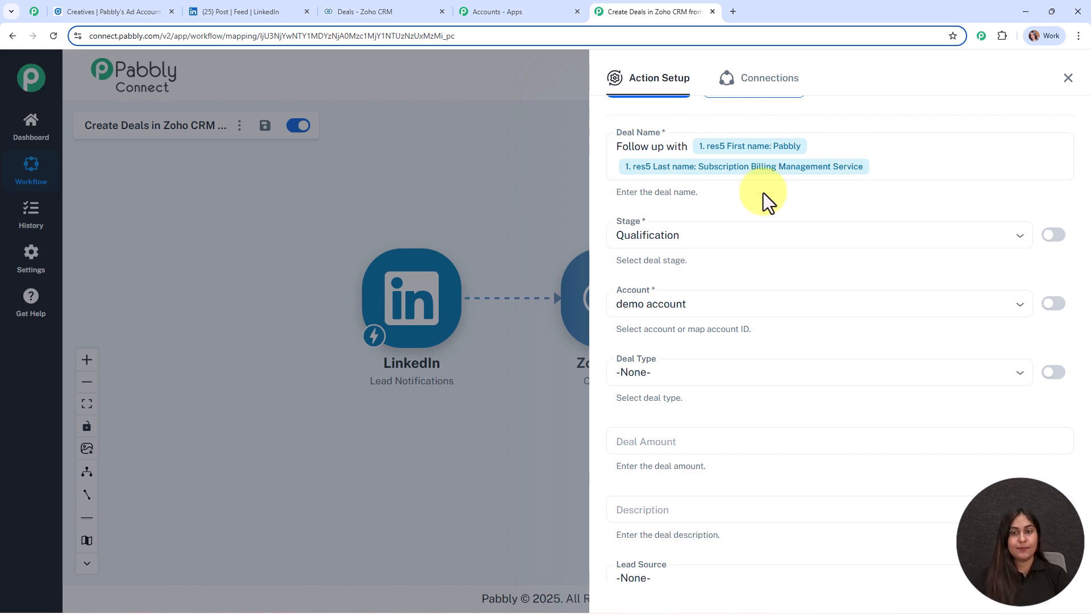
pyautogui.scroll(-2, 804, 214)
pyautogui.click(680, 121)
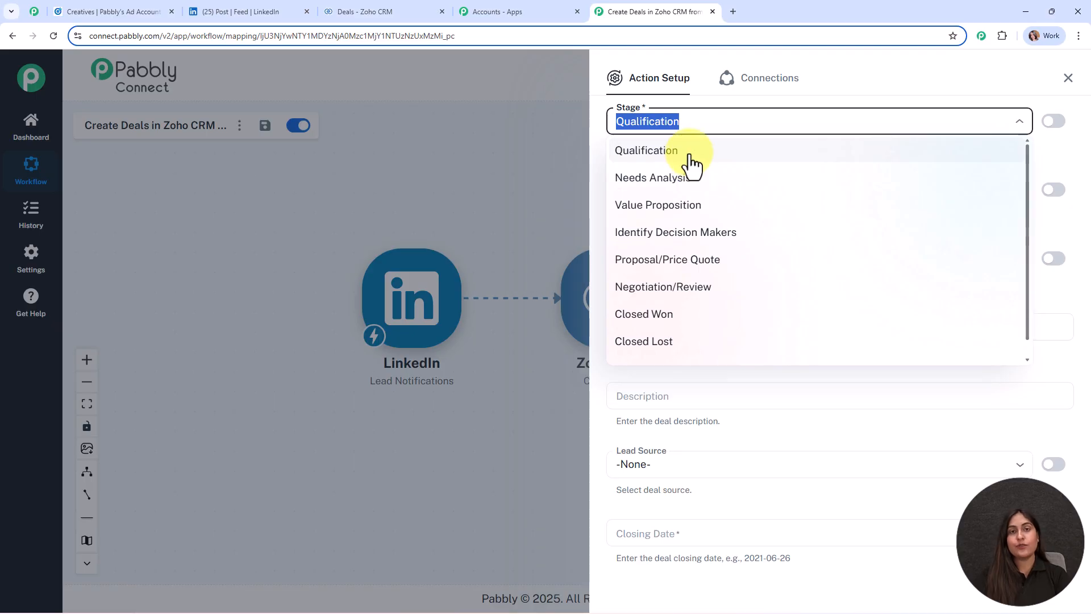
# Step: Keep Stage Qualification and Account demo account, and set Deal Type to Existing Business
pyautogui.click(690, 157)
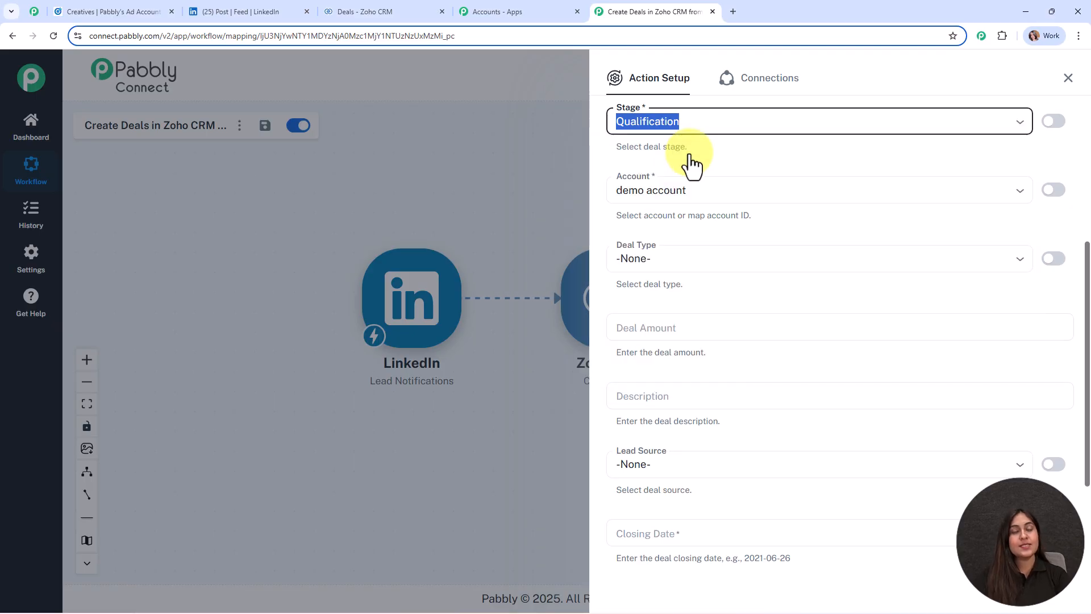
pyautogui.click(796, 187)
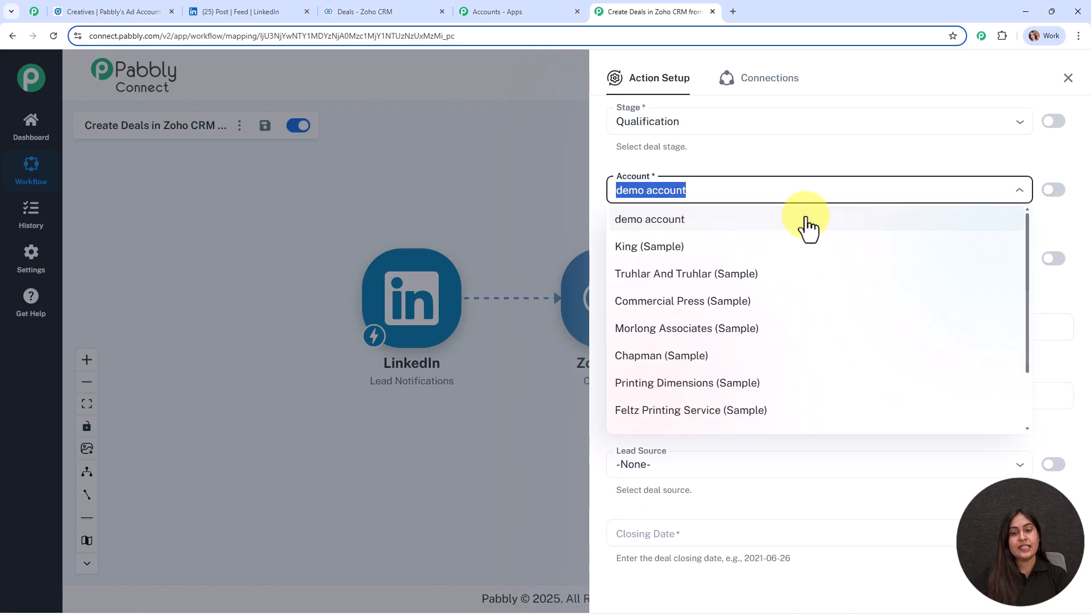
pyautogui.click(807, 225)
pyautogui.scroll(-2, 785, 242)
pyautogui.click(681, 145)
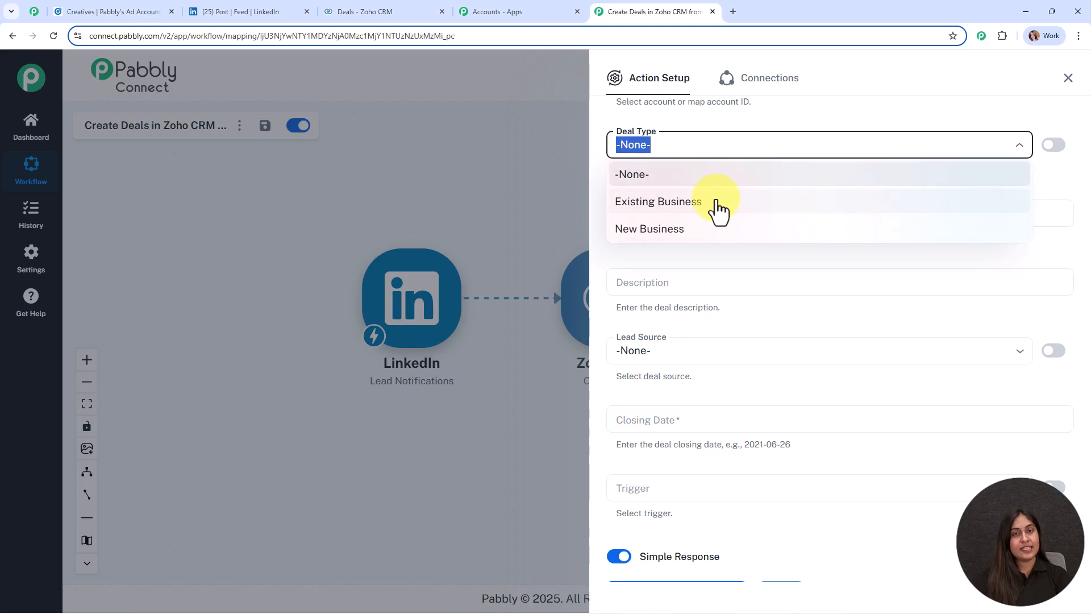
pyautogui.click(719, 205)
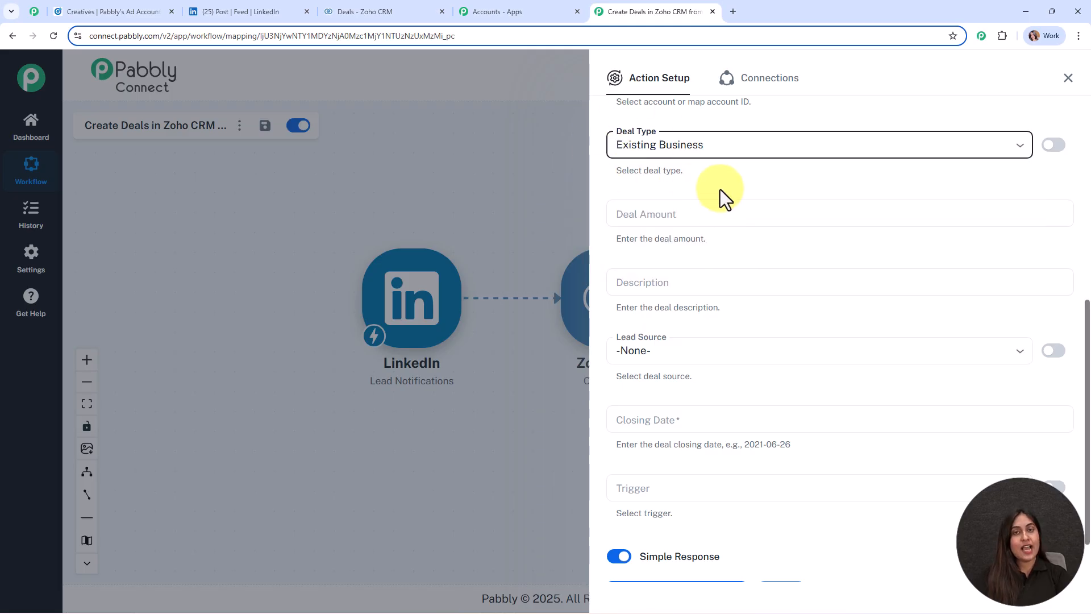
# Step: Write 'Email:' and 'and Phone Number:' in Description, mapping the lead's email and phone fields
pyautogui.scroll(-1, 798, 183)
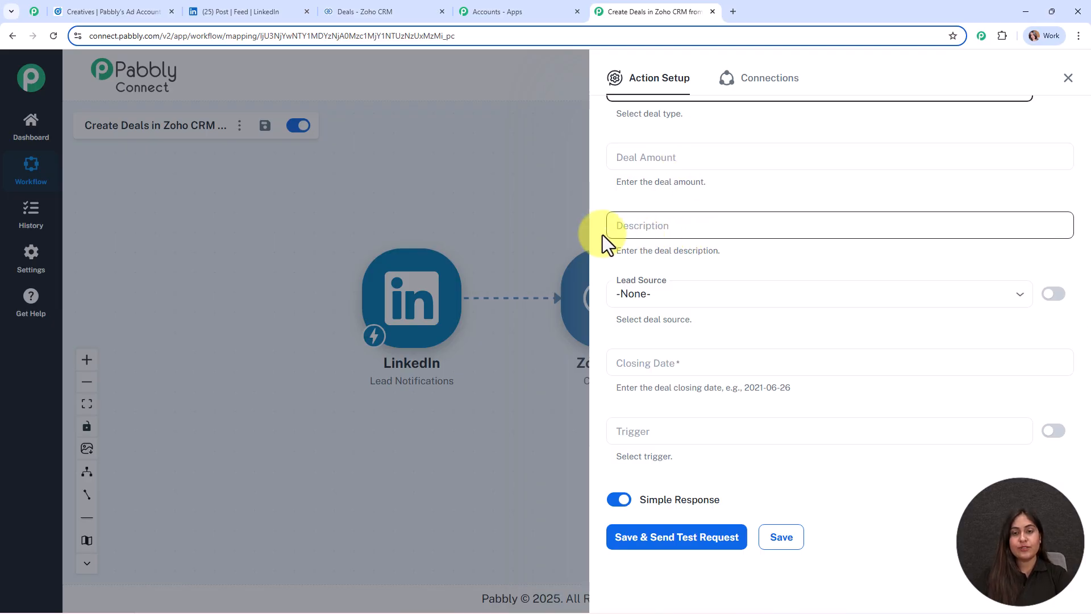
pyautogui.click(667, 227)
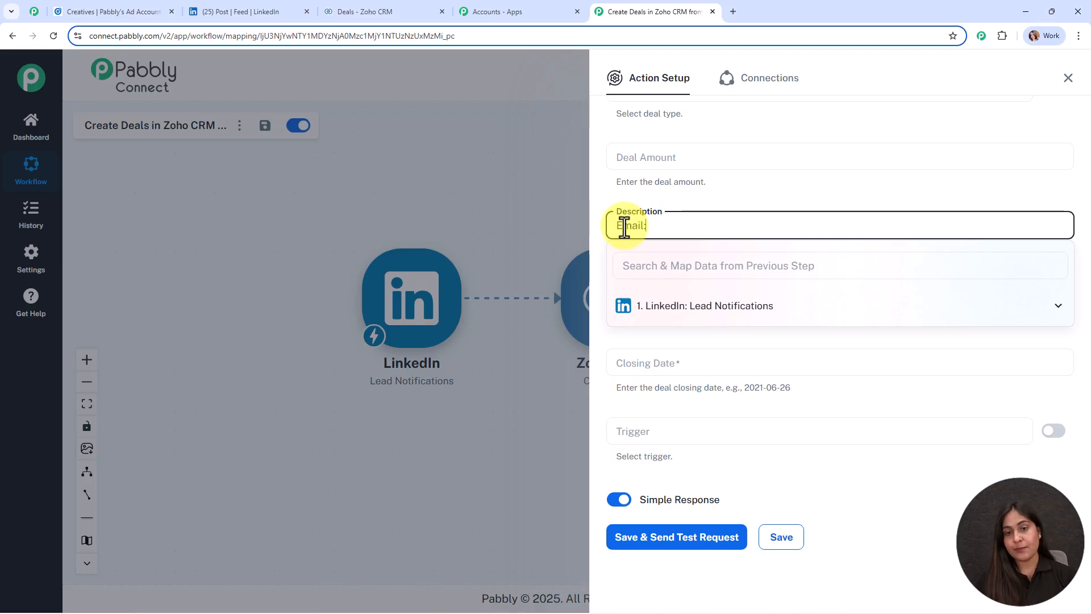
pyautogui.click(680, 313)
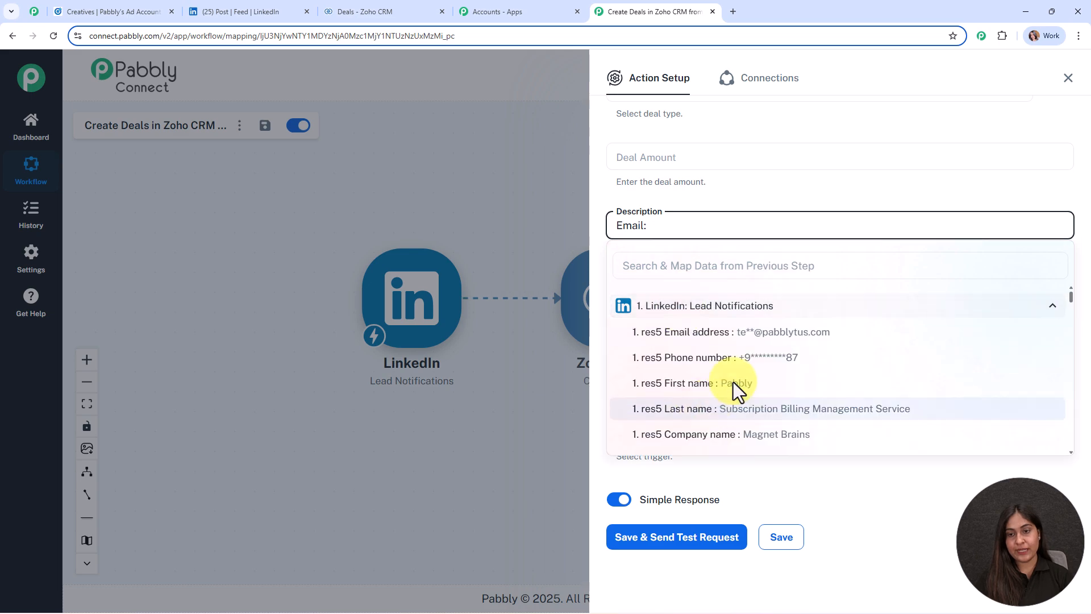
pyautogui.click(763, 333)
pyautogui.write('and Phone NUmber')
pyautogui.press('BackSpace')
pyautogui.press('BackSpace')
pyautogui.press('BackSpace')
pyautogui.press('BackSpace')
pyautogui.press('BackSpace')
pyautogui.write('umber:')
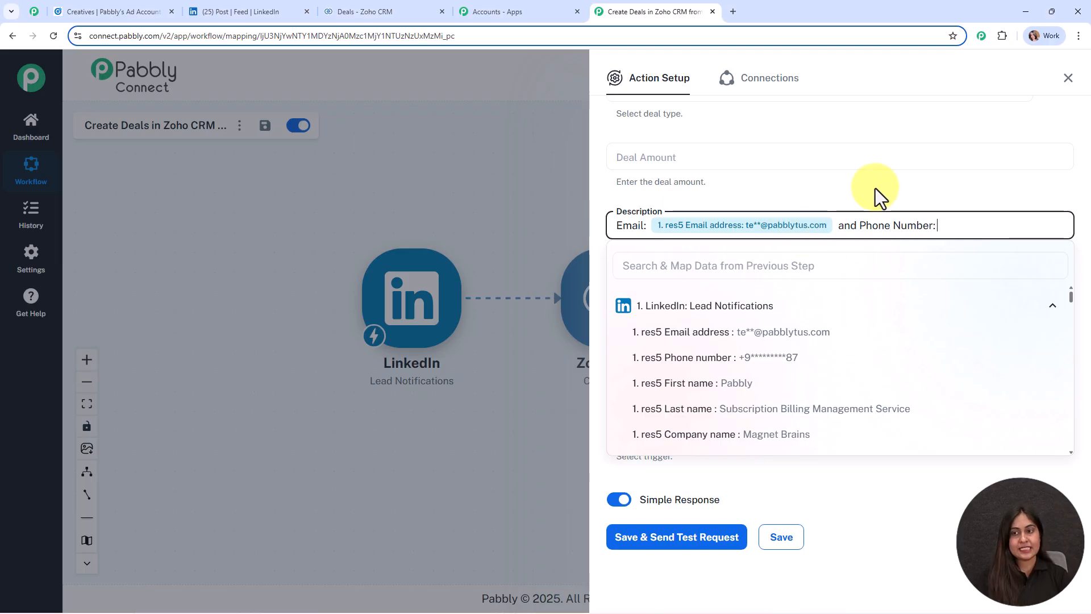
pyautogui.click(820, 359)
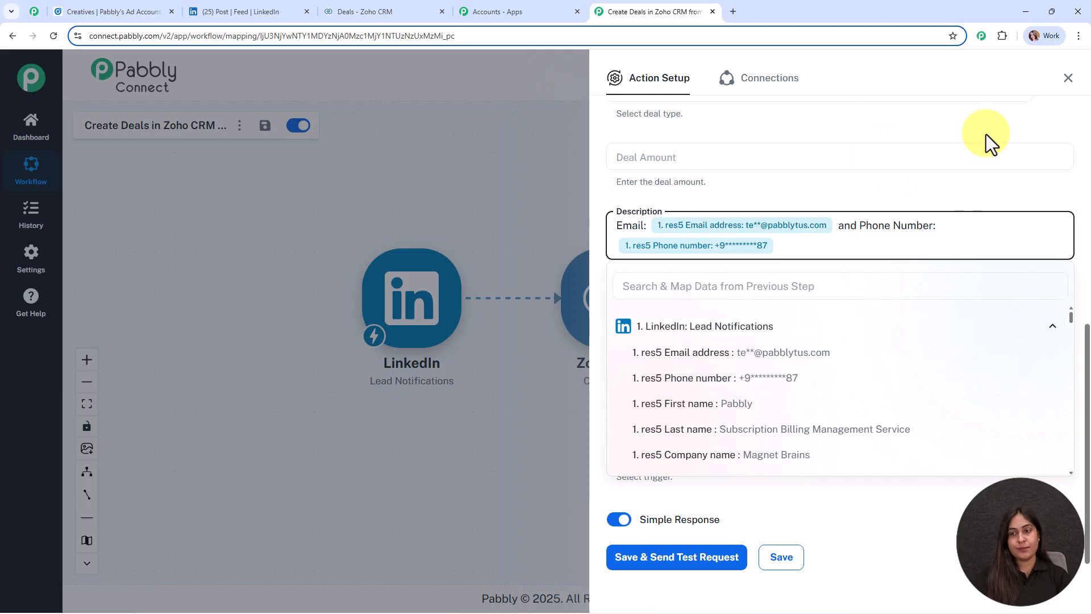
pyautogui.click(933, 201)
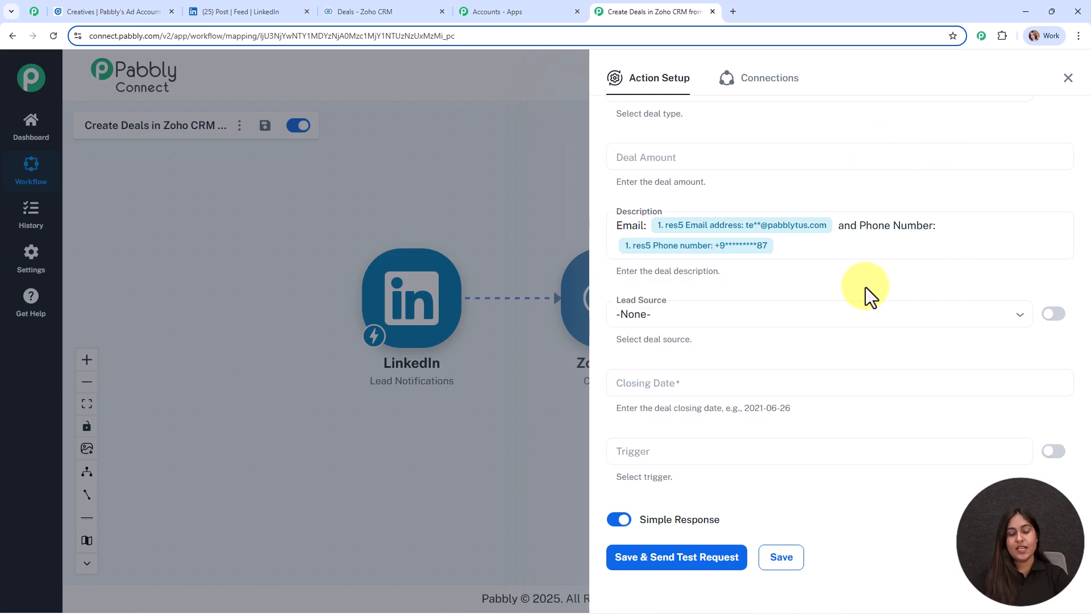
pyautogui.scroll(-1, 865, 287)
# Step: Set Lead Source to Advertisement and Closing Date to 00, then save the Zoho CRM step
pyautogui.click(743, 292)
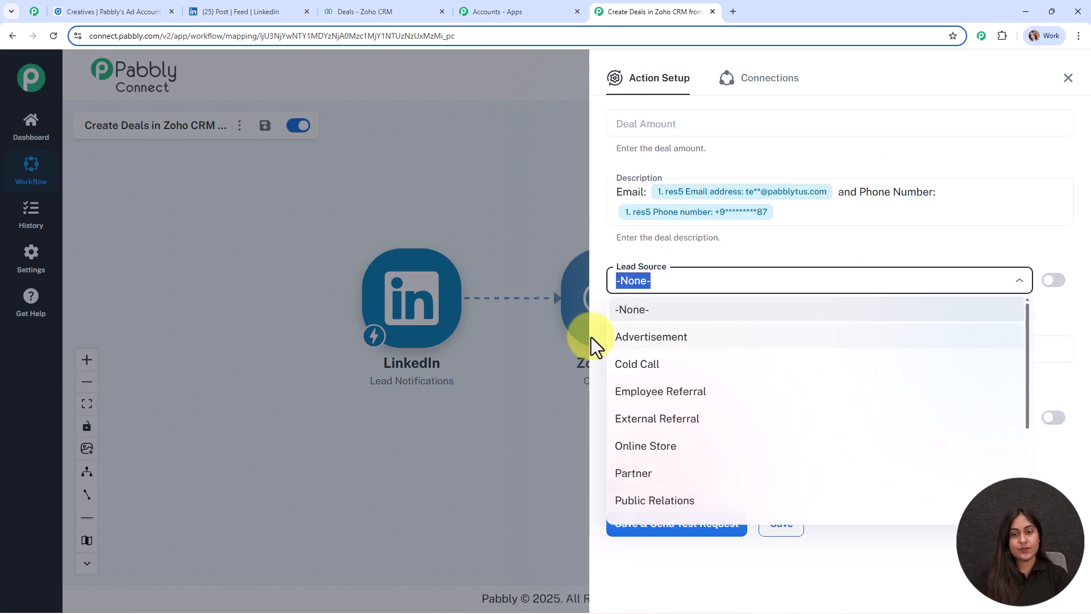
pyautogui.click(668, 342)
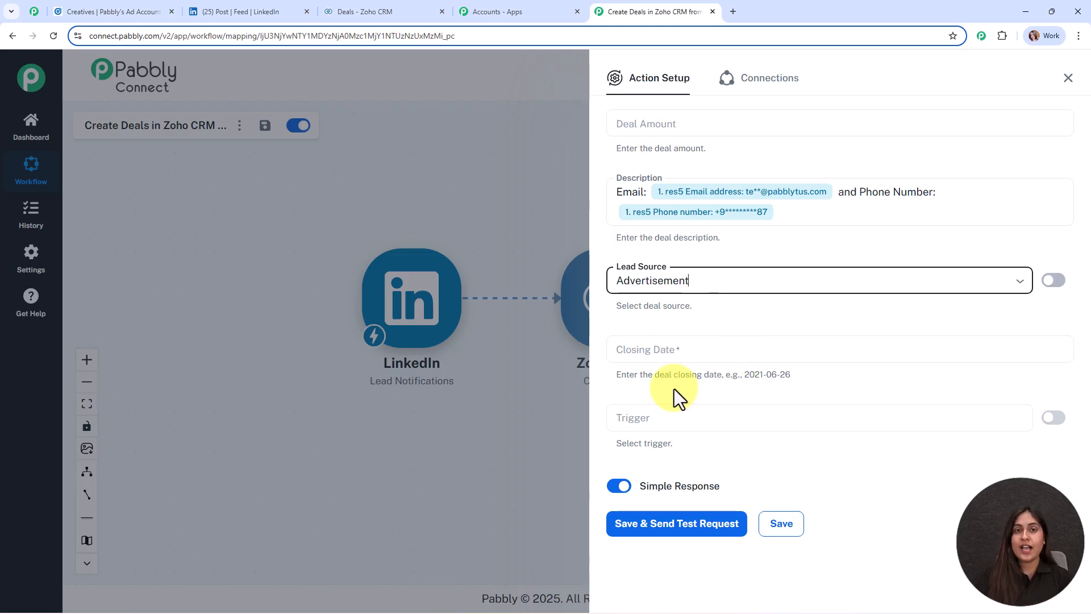
pyautogui.click(696, 351)
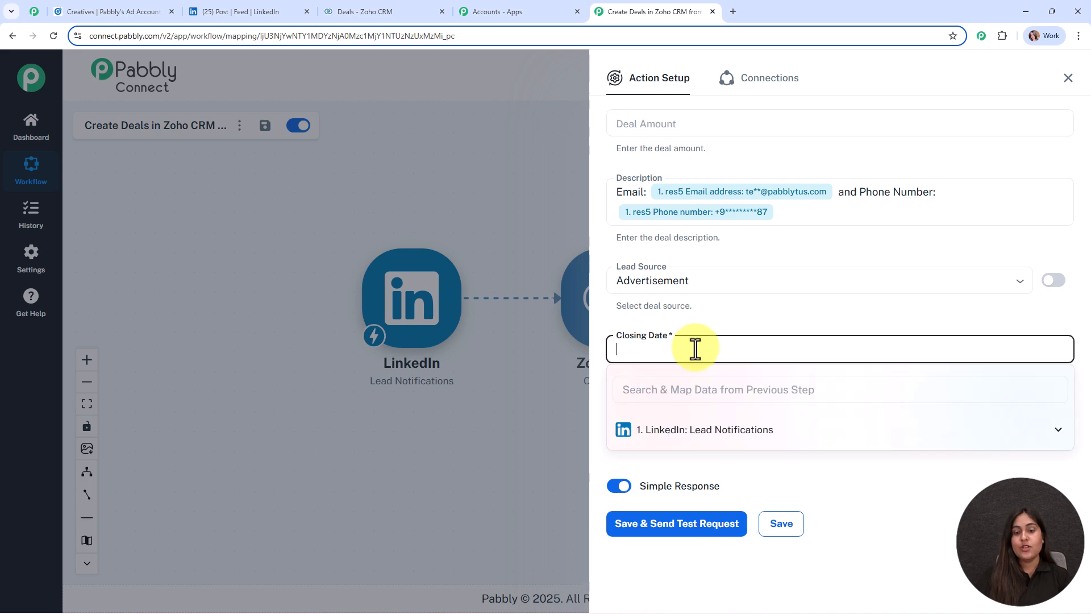
pyautogui.write('00')
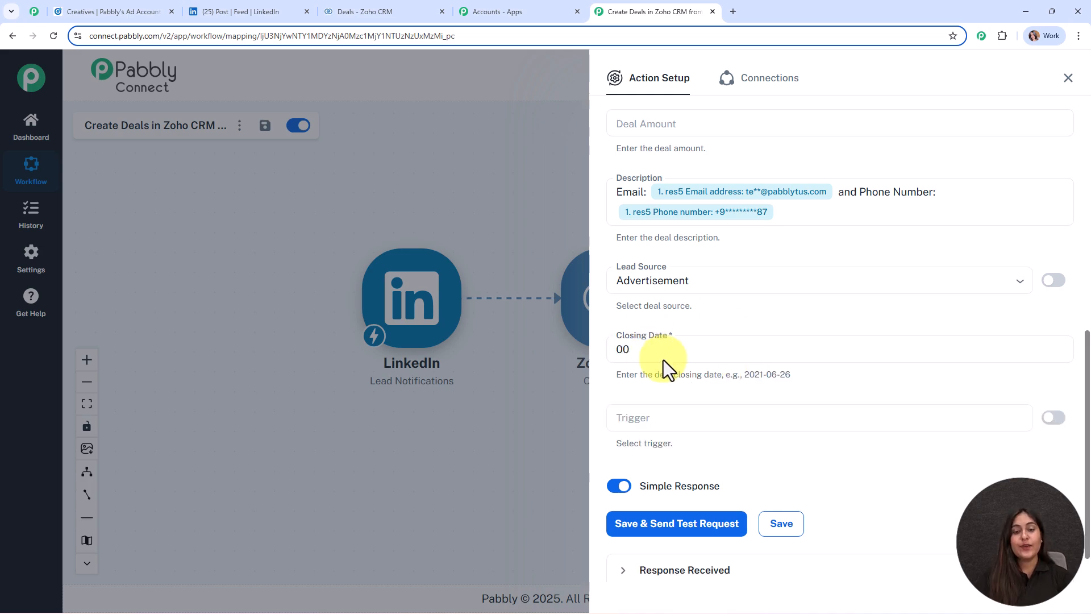
pyautogui.click(795, 535)
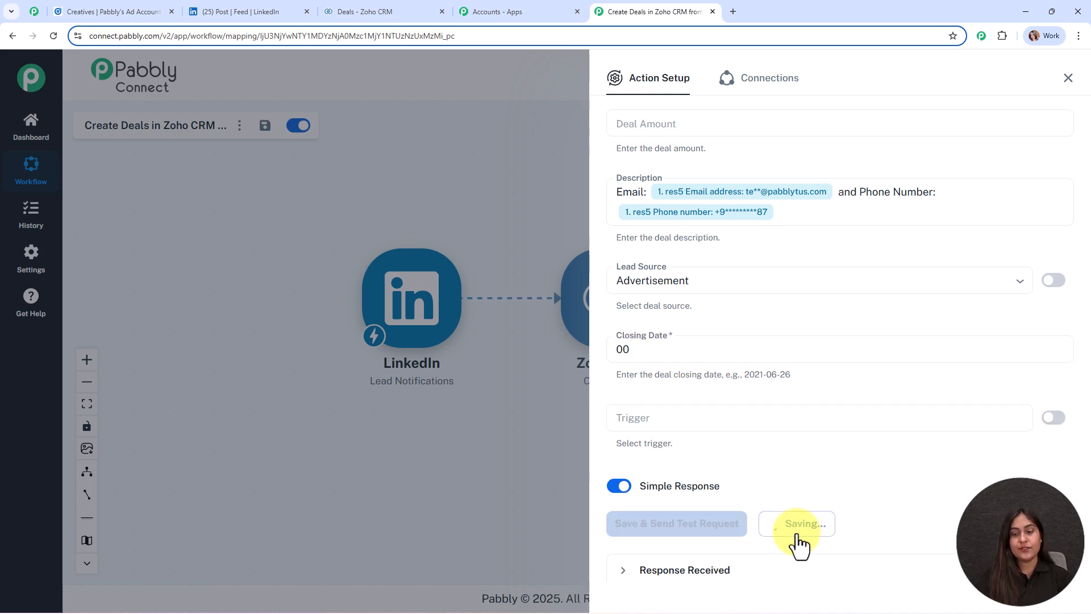
pyautogui.click(1069, 72)
# Step: Add a DateTime Formatter (Pabbly) step between LinkedIn and Zoho CRM using the Modify Current Date event
pyautogui.click(1068, 80)
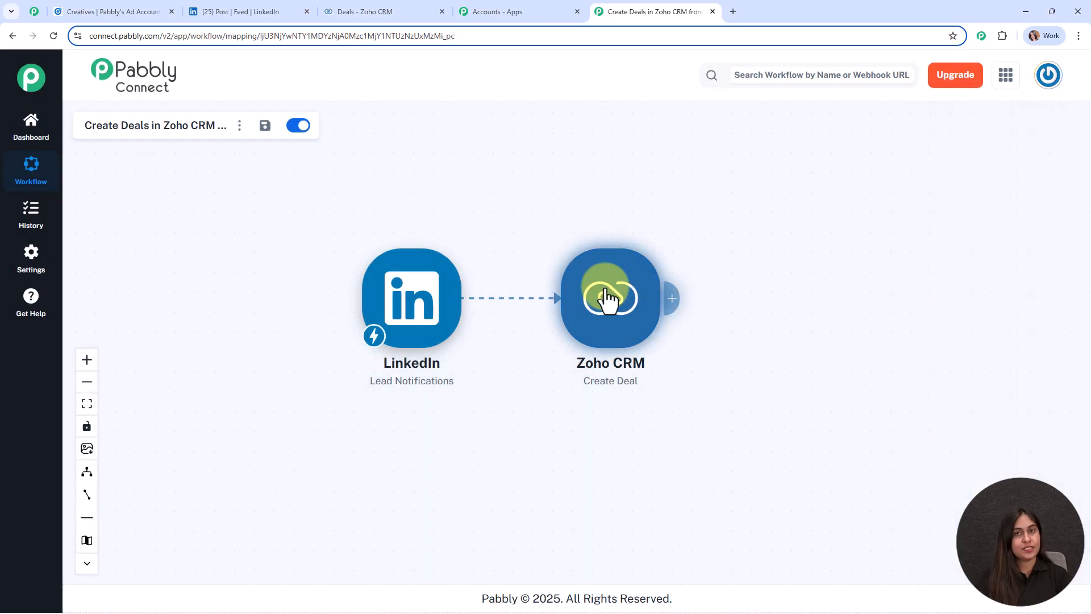
pyautogui.click(469, 305)
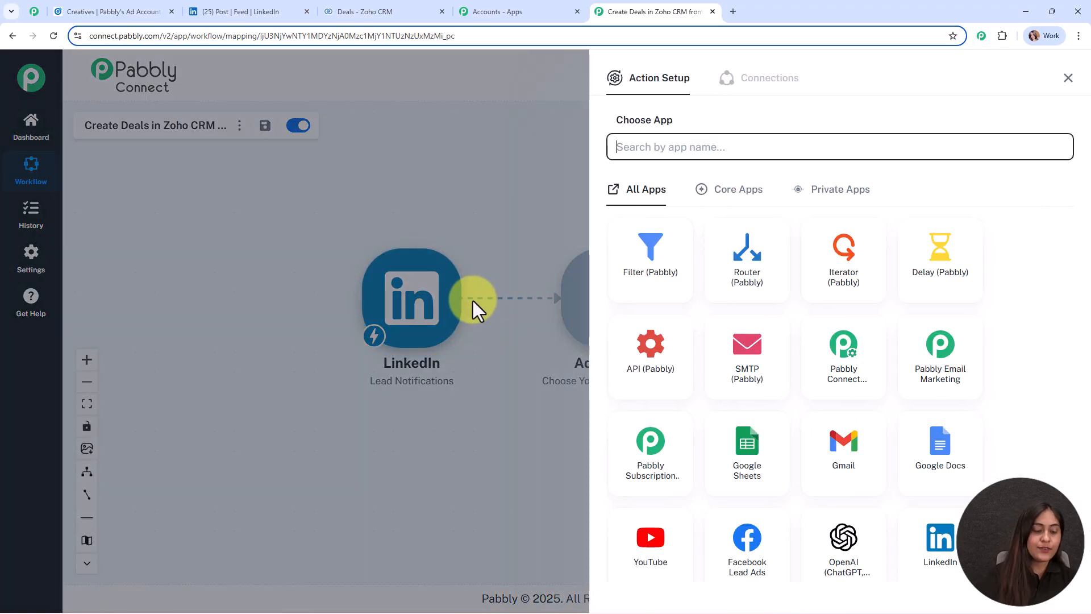
pyautogui.write('date')
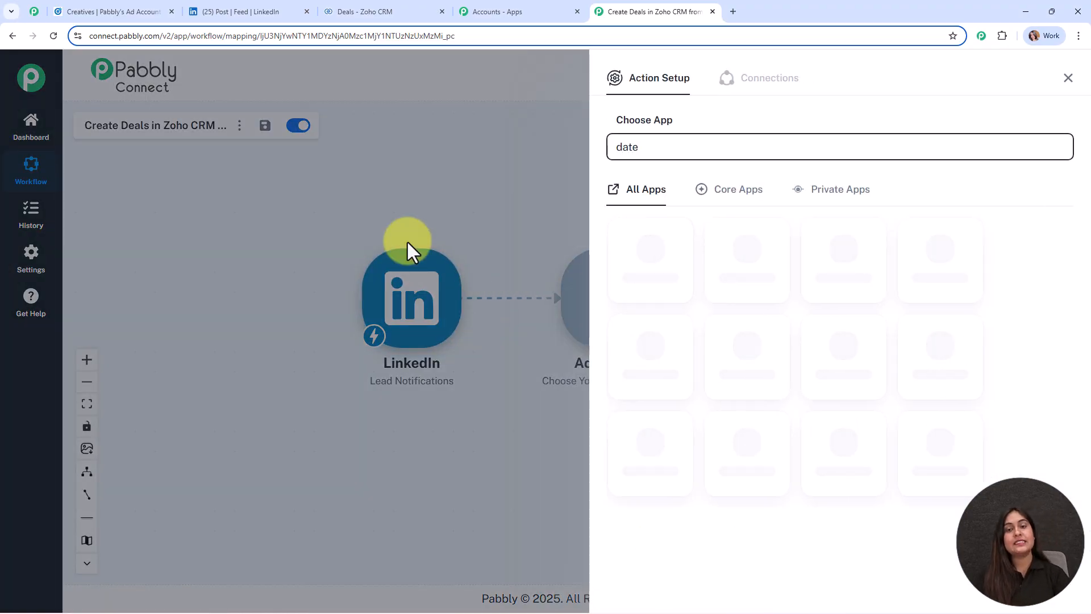
pyautogui.click(675, 265)
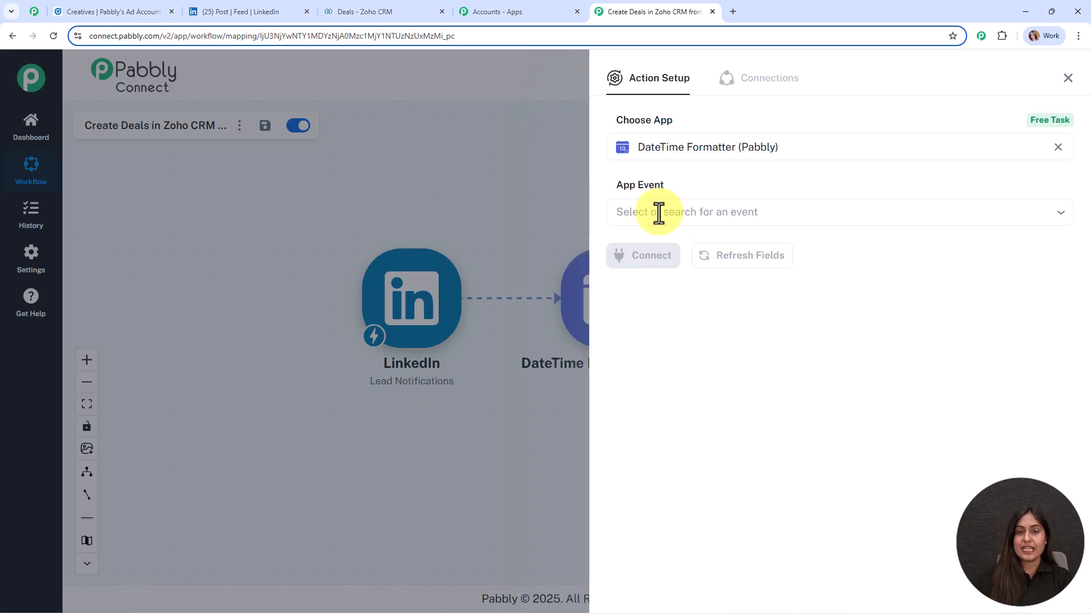
pyautogui.click(659, 212)
pyautogui.scroll(-2, 705, 343)
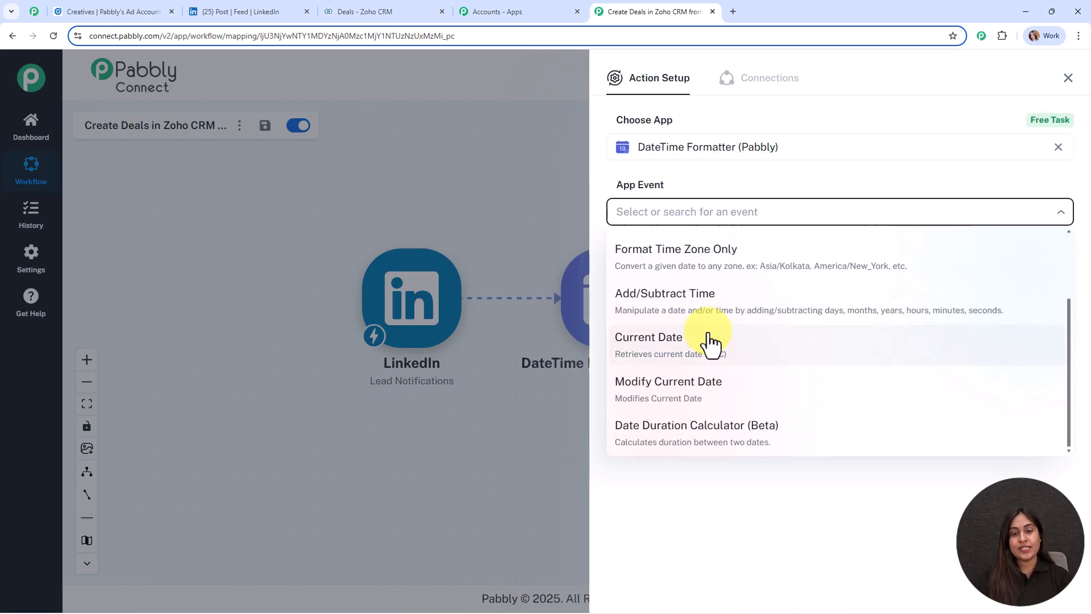
pyautogui.click(718, 376)
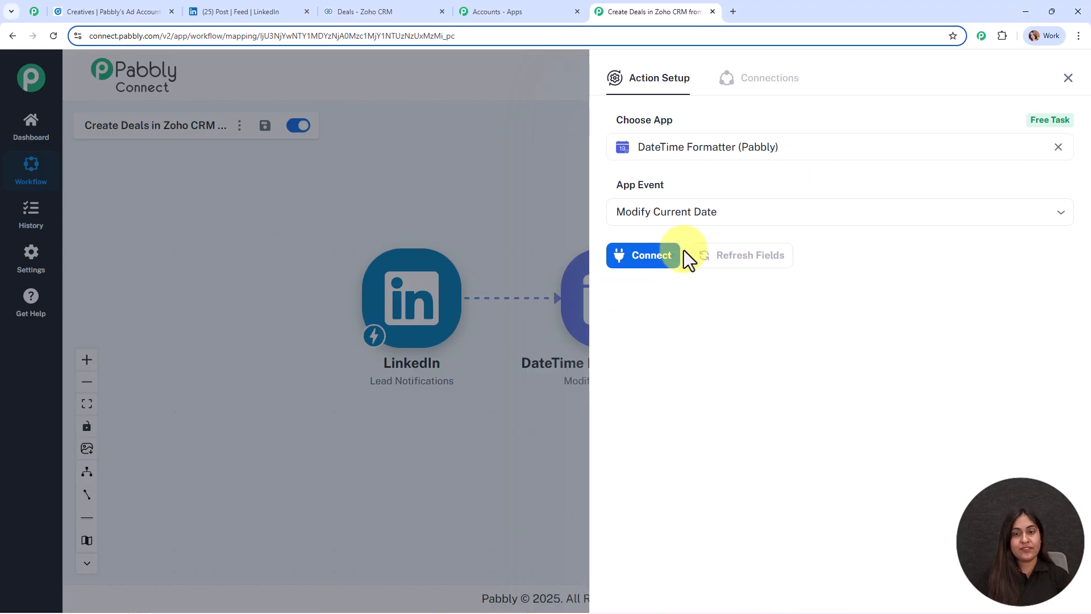
# Step: Connect the date step, choosing YYYY-MM-DD format and the Asia/Kolkata time zone
pyautogui.click(653, 263)
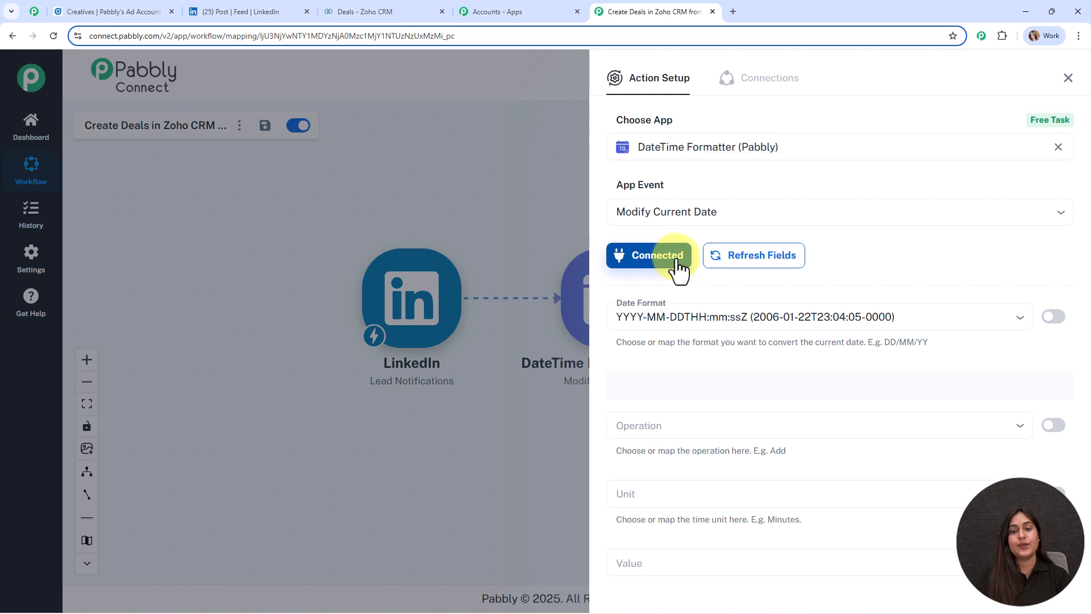
pyautogui.scroll(-2, 944, 187)
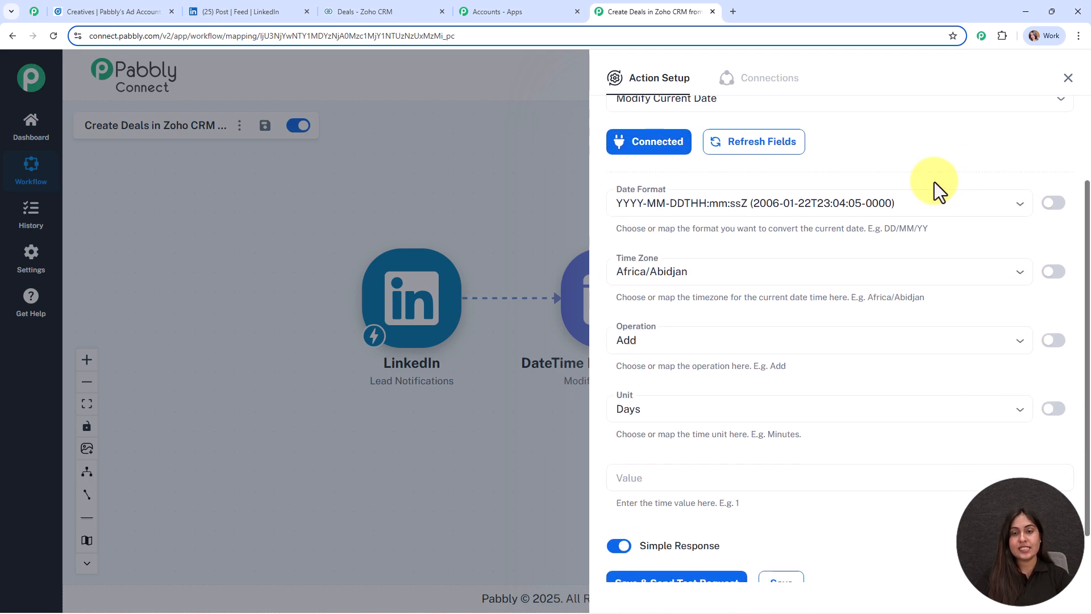
pyautogui.click(786, 204)
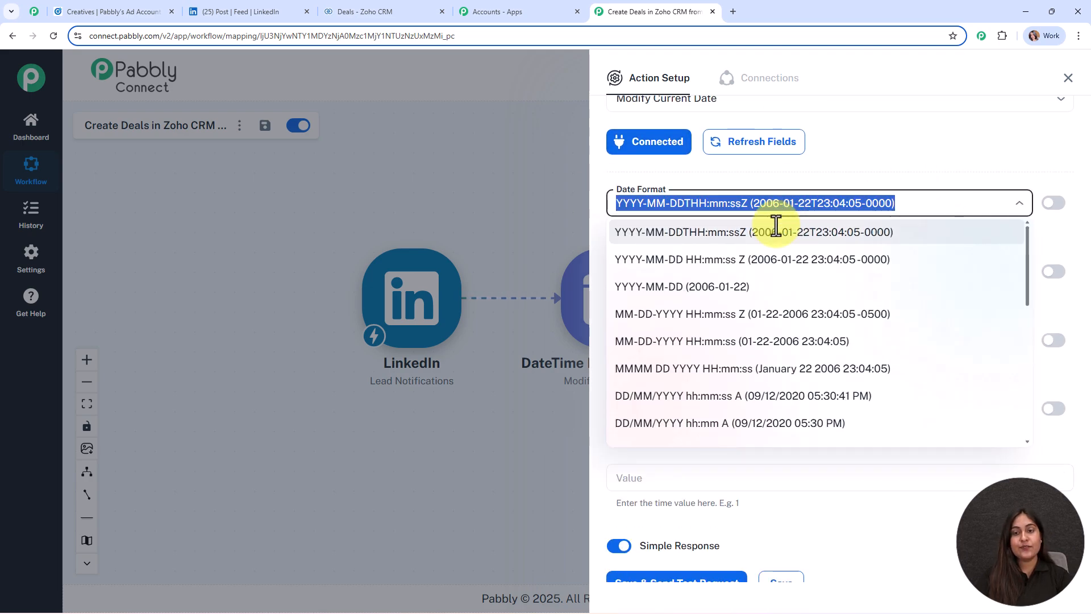
pyautogui.click(659, 288)
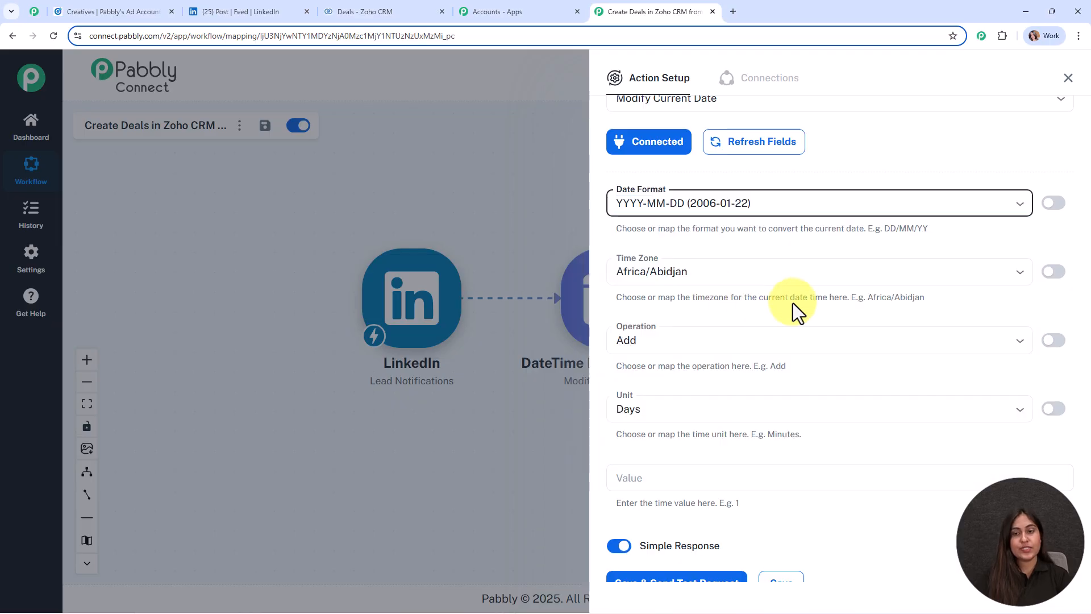
pyautogui.scroll(-1, 794, 303)
pyautogui.click(720, 214)
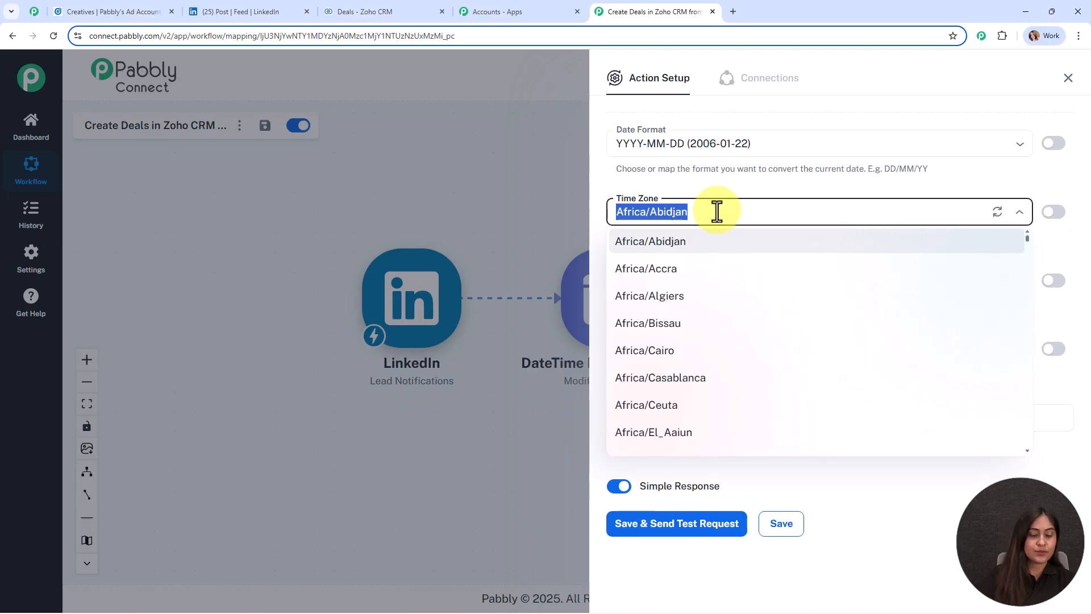
pyautogui.press('BackSpace')
pyautogui.write('kolk')
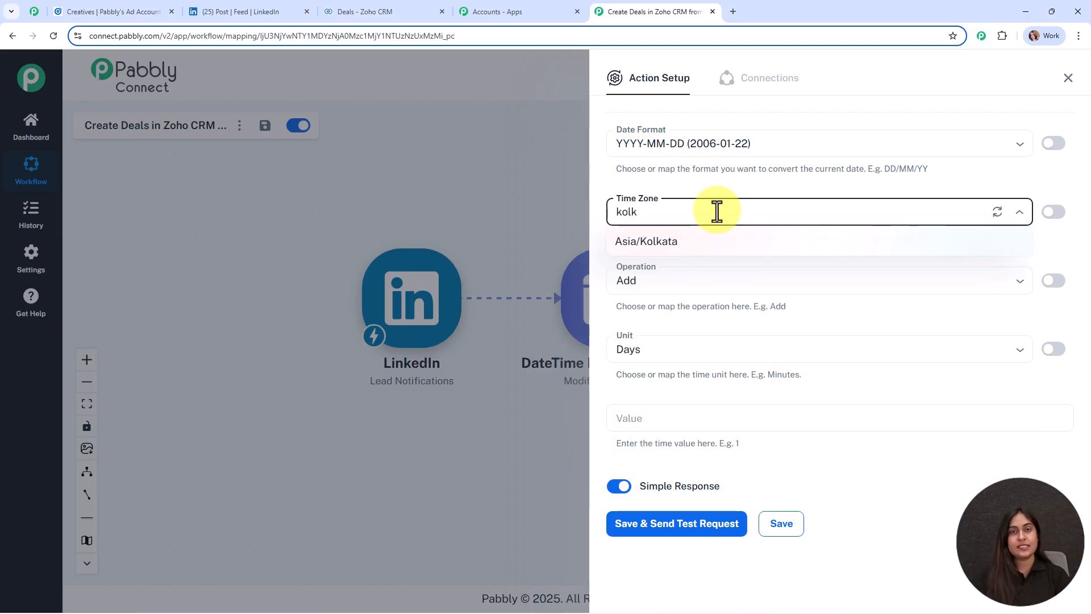
pyautogui.click(690, 243)
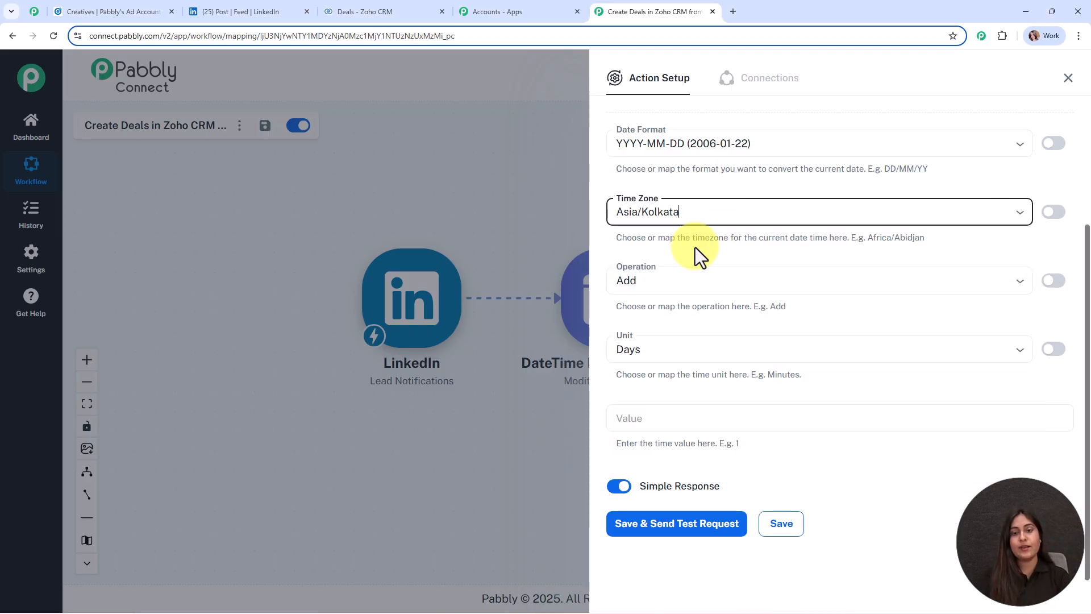
# Step: Set the operation to Add 5 Days, then save and test it to get 2025-08-31
pyautogui.click(669, 279)
pyautogui.click(680, 316)
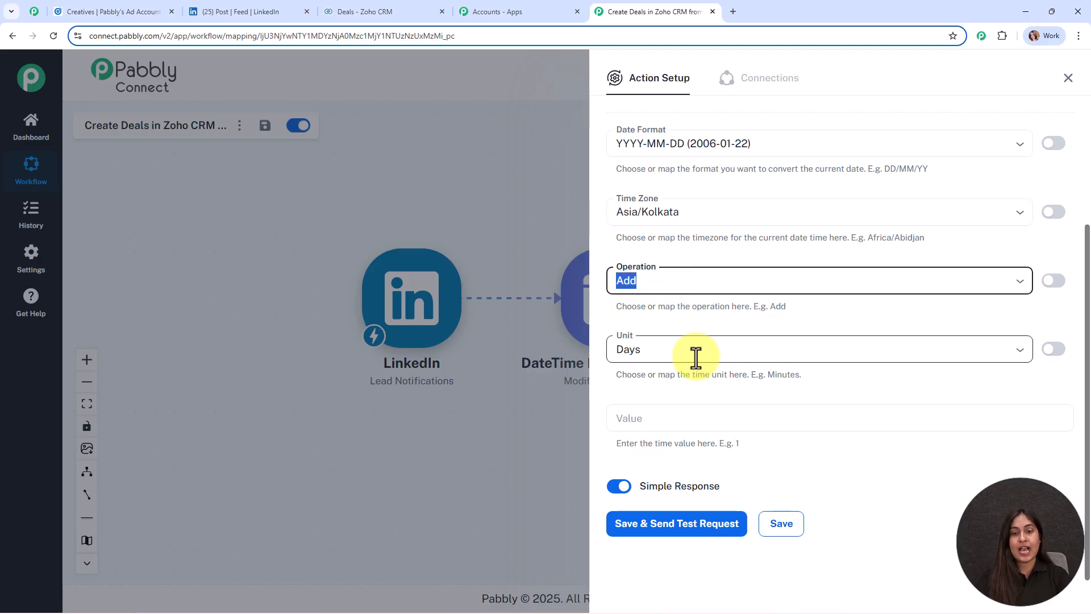
pyautogui.click(696, 357)
pyautogui.click(698, 386)
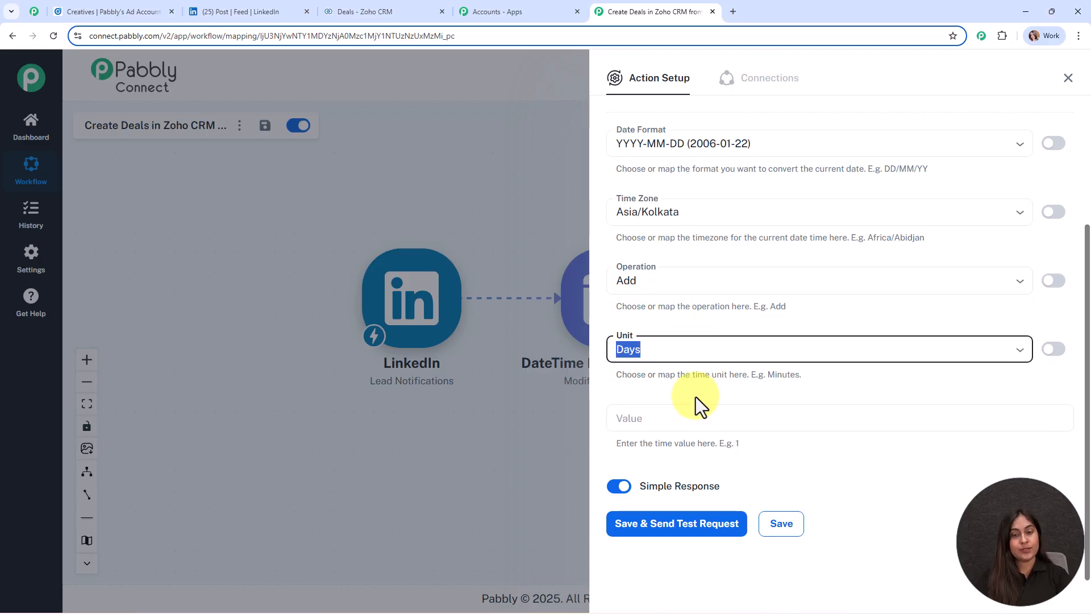
pyautogui.click(693, 422)
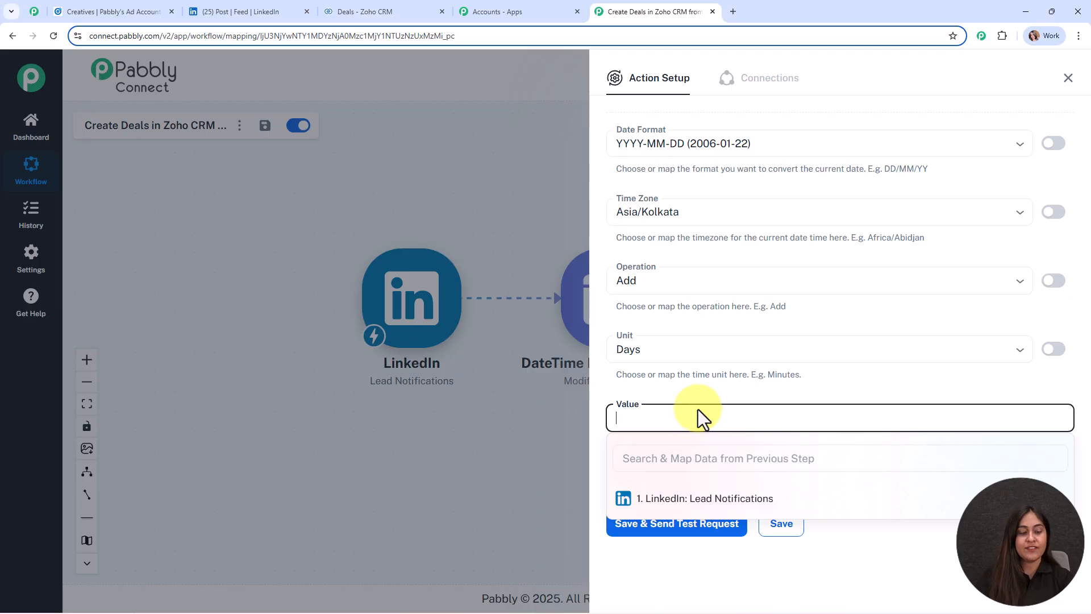
pyautogui.click(698, 387)
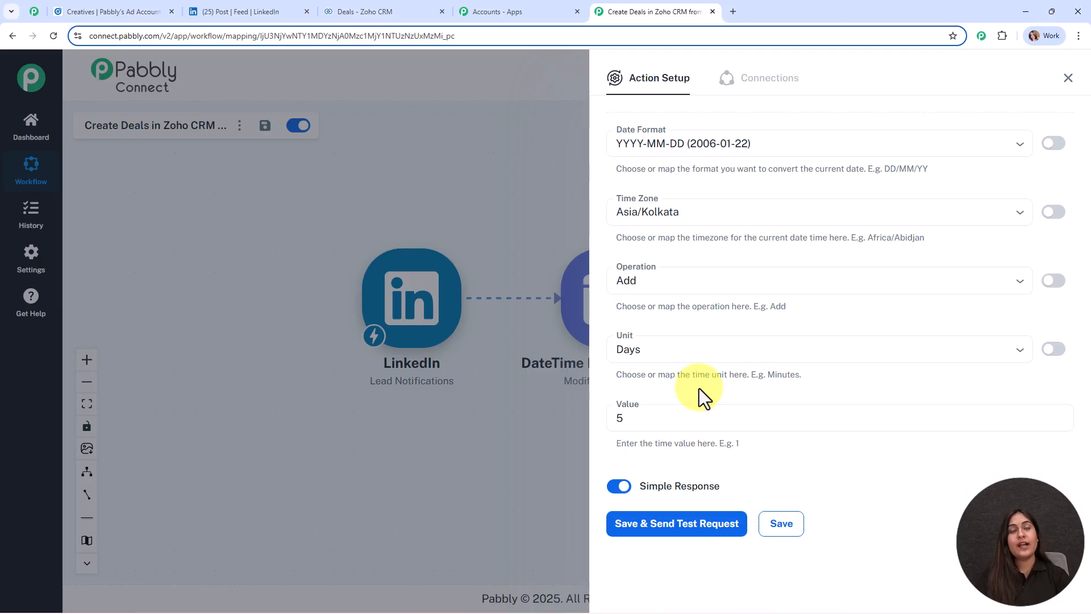
pyautogui.click(669, 540)
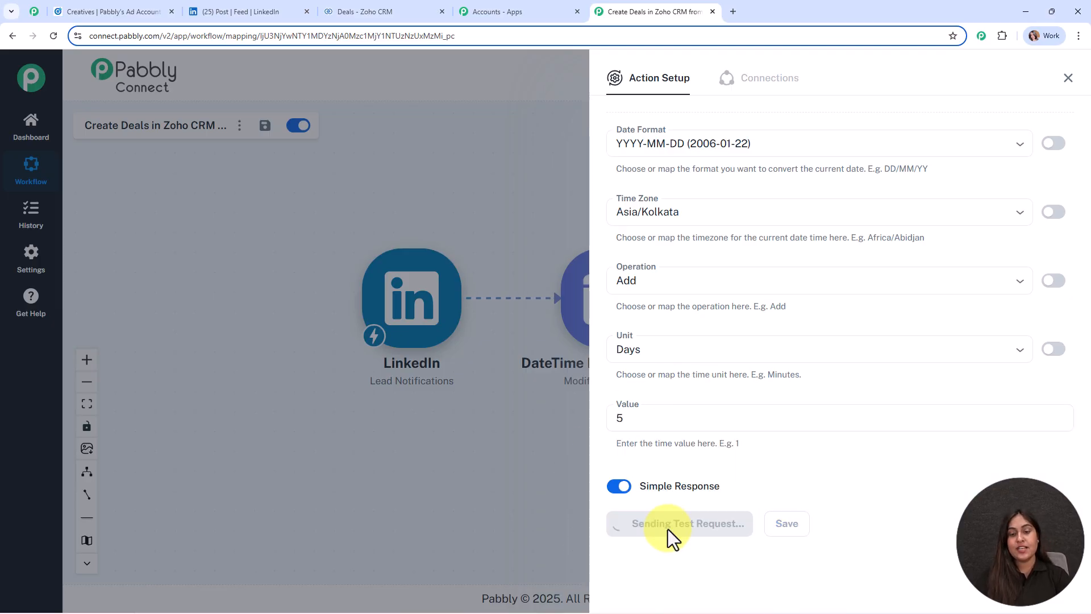
pyautogui.scroll(-3, 762, 562)
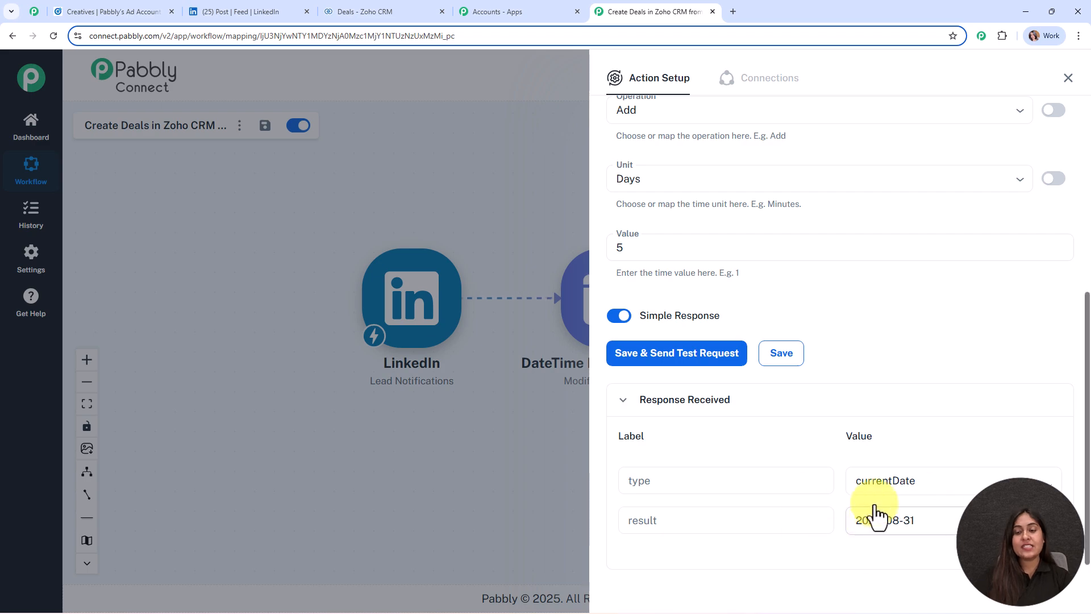
pyautogui.click(1069, 80)
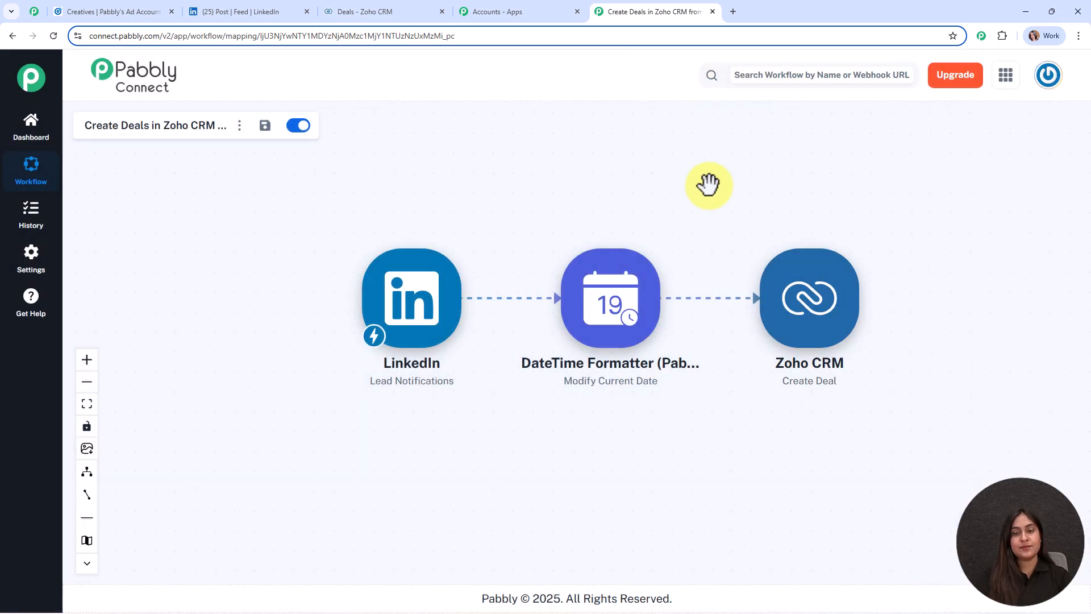
# Step: In the Zoho CRM Create Deal step, map the DateTime Formatter result into Closing Date
pyautogui.click(803, 302)
pyautogui.scroll(-8, 801, 303)
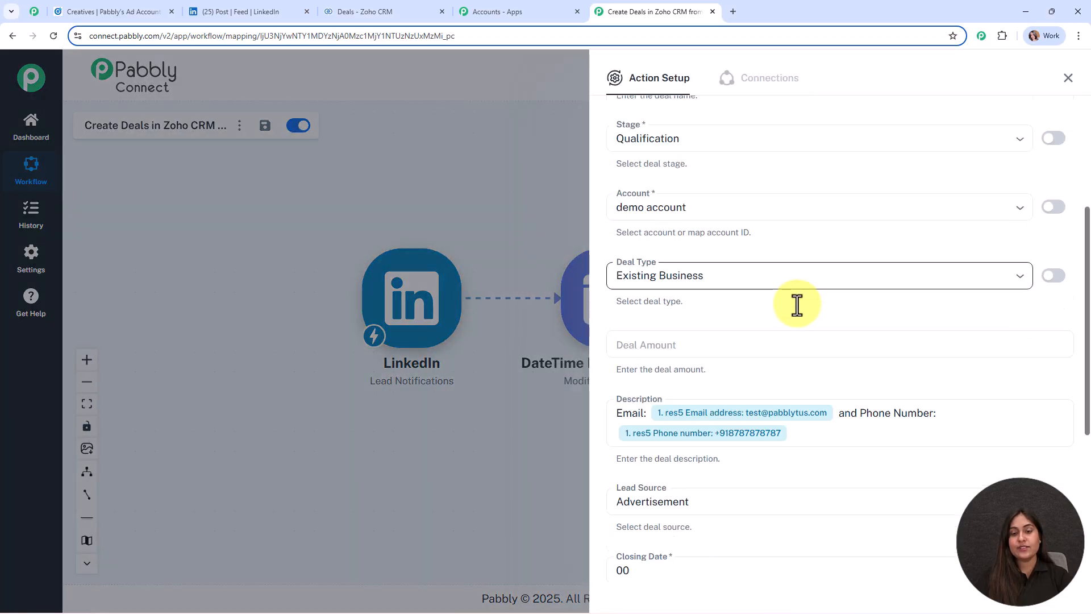
pyautogui.click(663, 326)
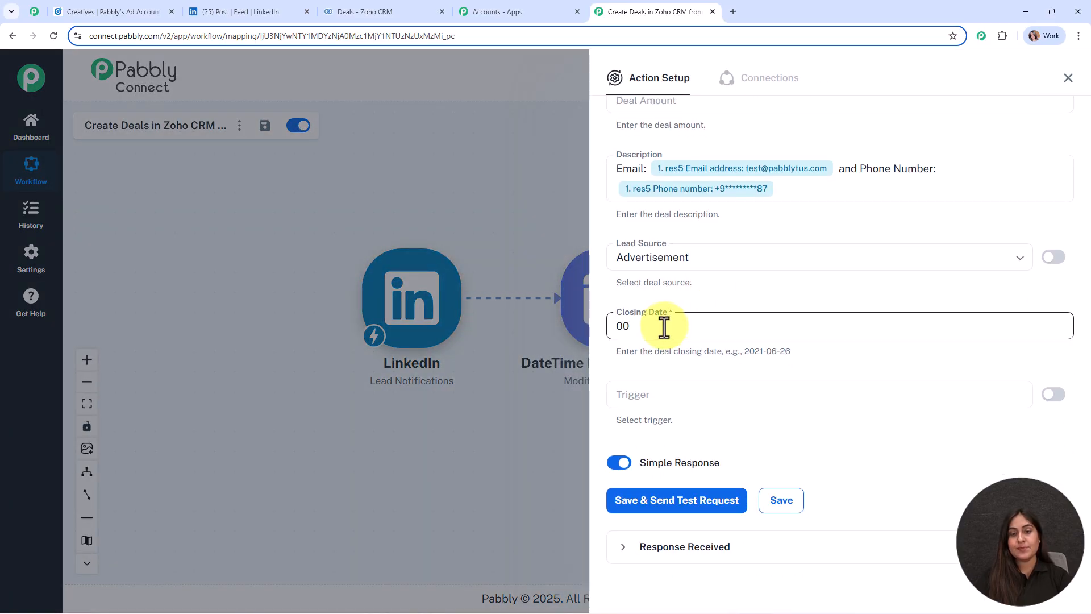
pyautogui.press('BackSpace')
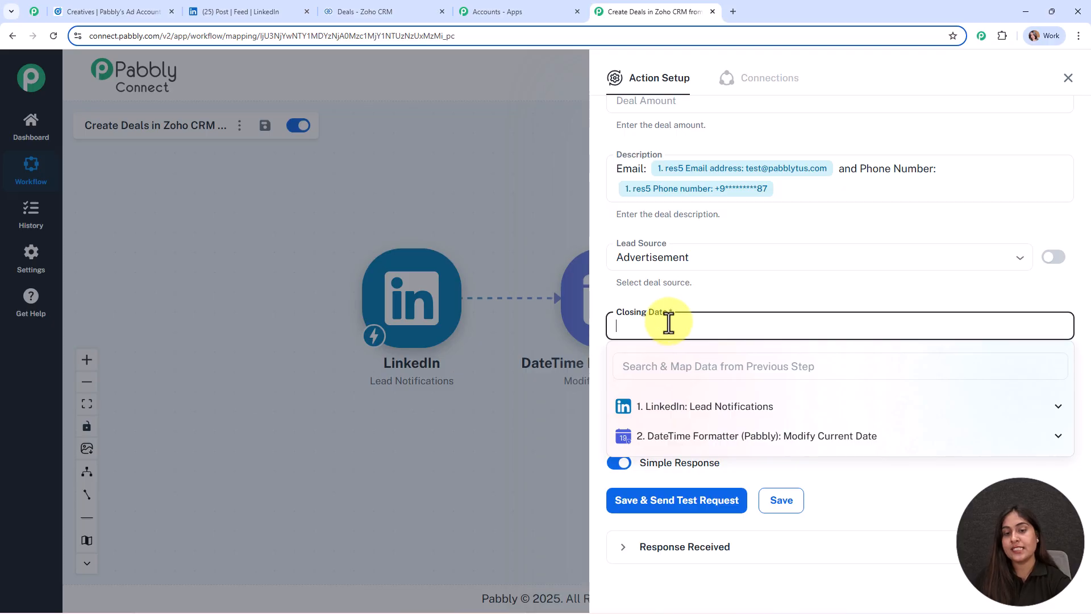
pyautogui.click(731, 439)
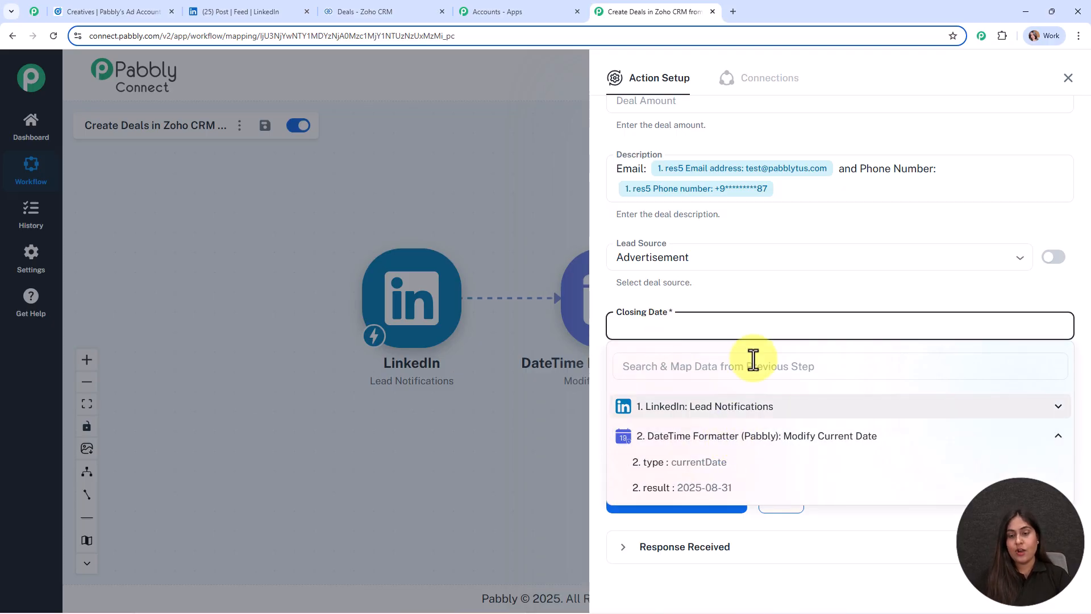
pyautogui.scroll(-1, 818, 292)
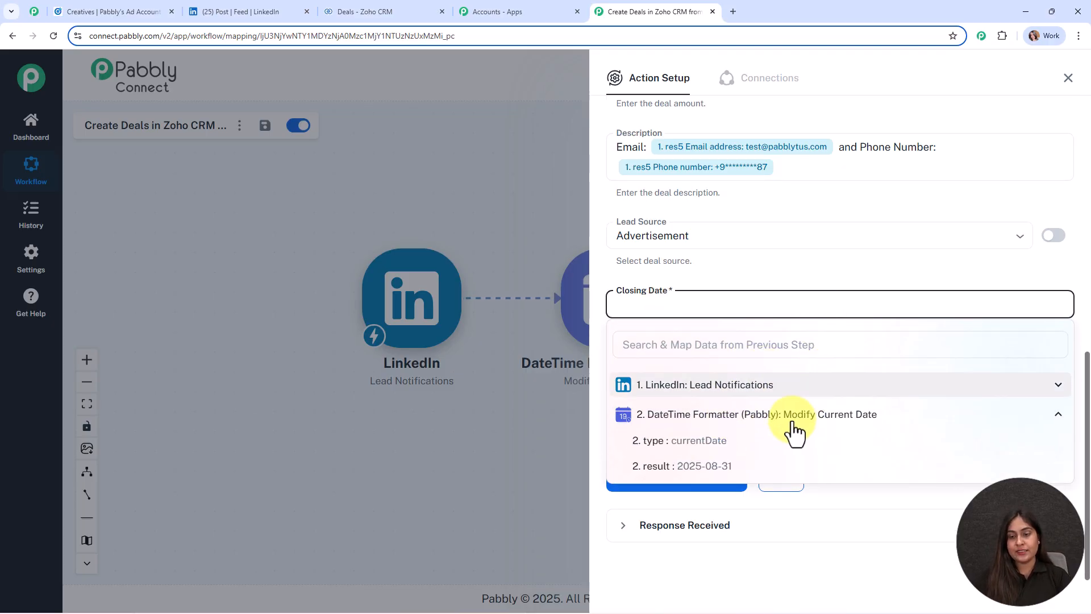
pyautogui.click(717, 464)
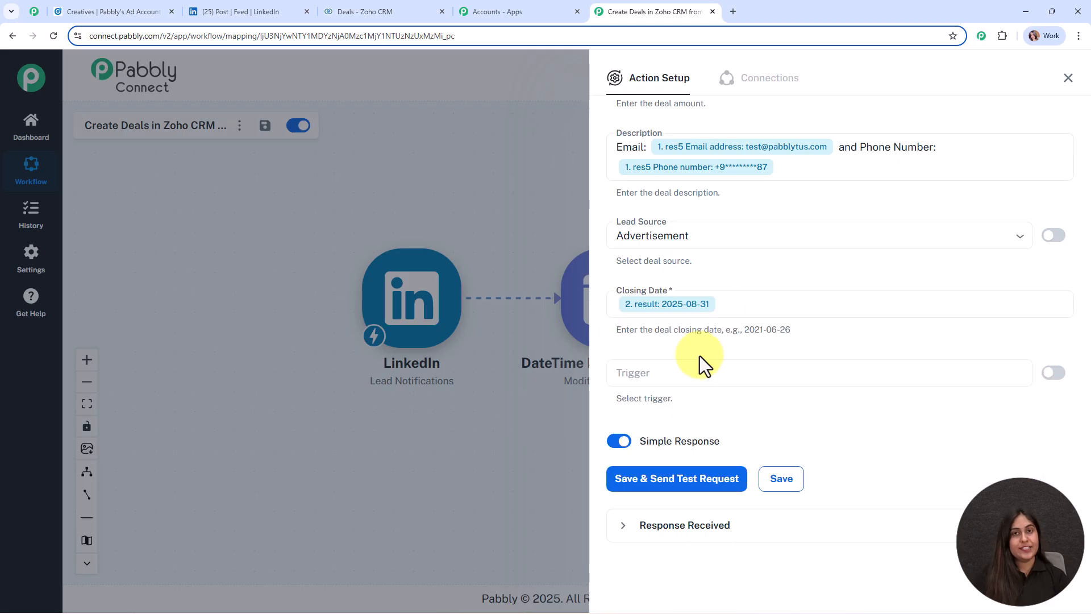
# Step: Save the deal step and send a test request, confirming the record was added
pyautogui.click(611, 488)
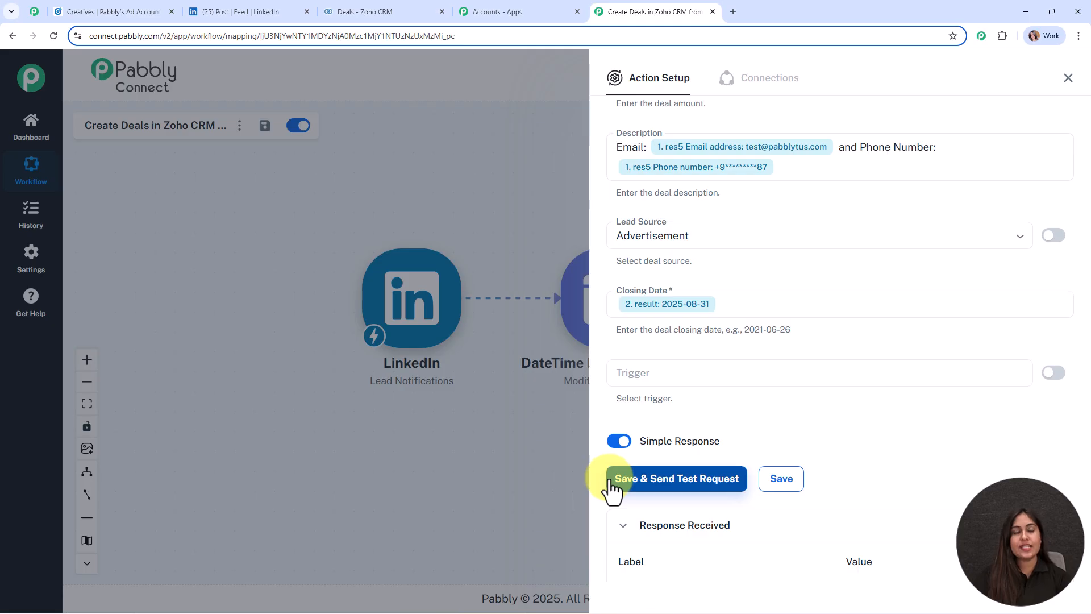
pyautogui.scroll(-7, 1004, 366)
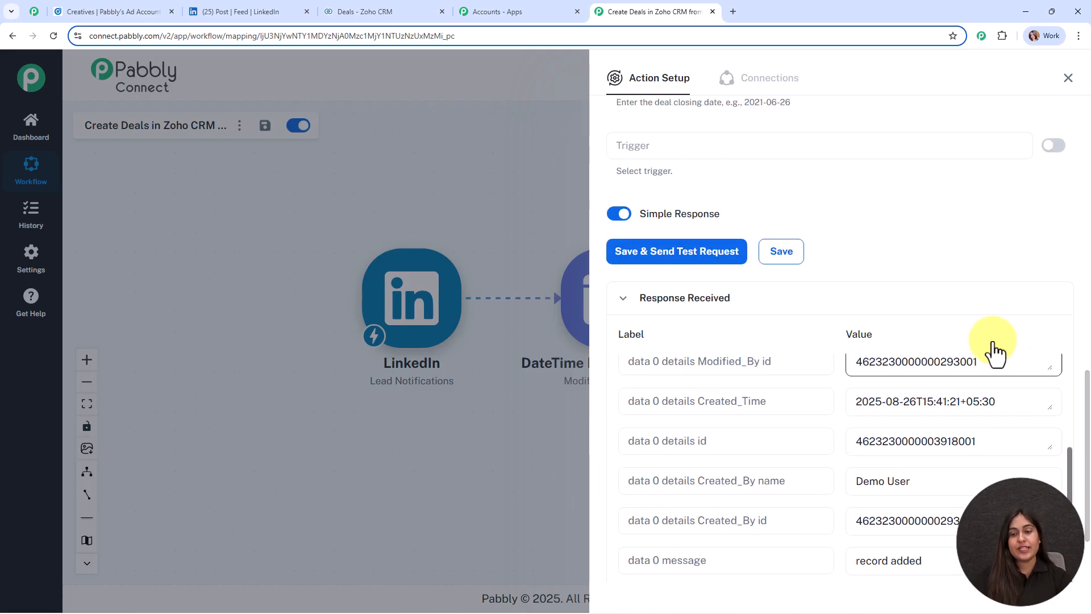
pyautogui.click(1068, 79)
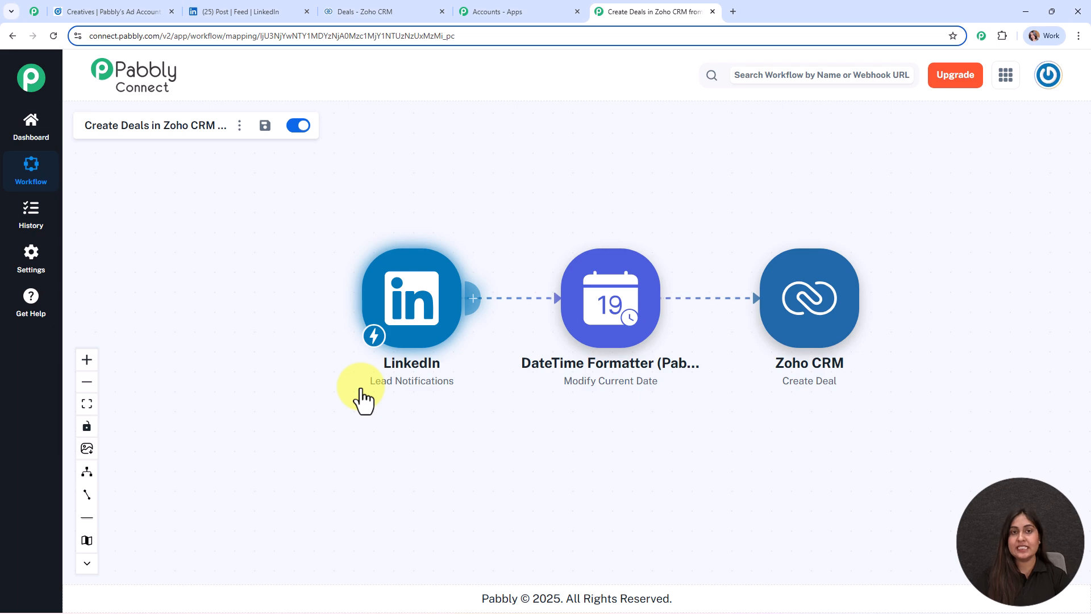
# Step: Reload the Zoho CRM deals board, review the new deal closing Aug 31, 2025, and return to Pabbly
pyautogui.click(343, 10)
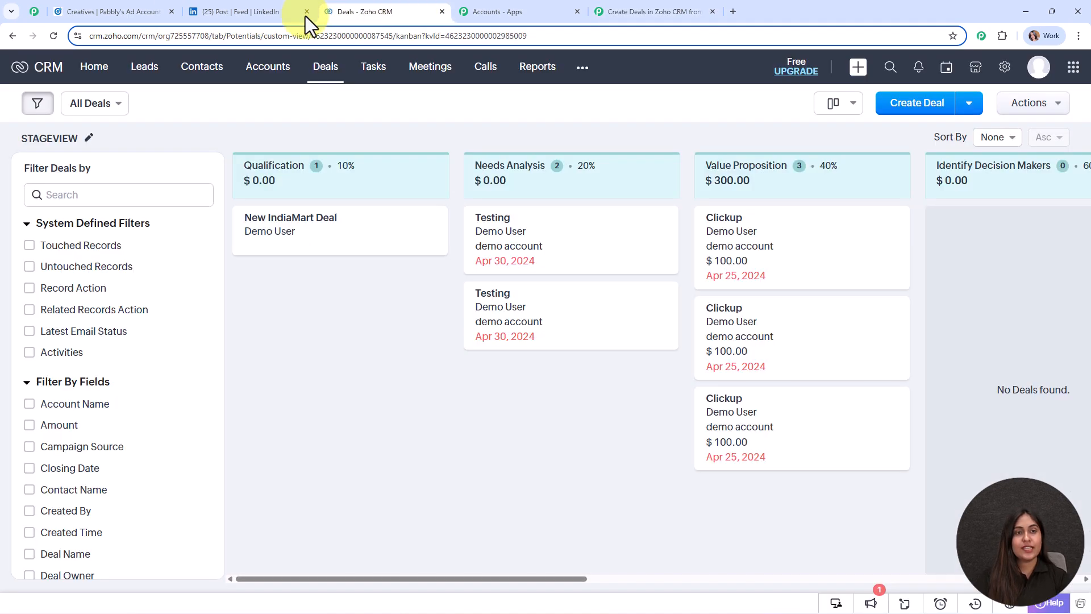
pyautogui.click(53, 36)
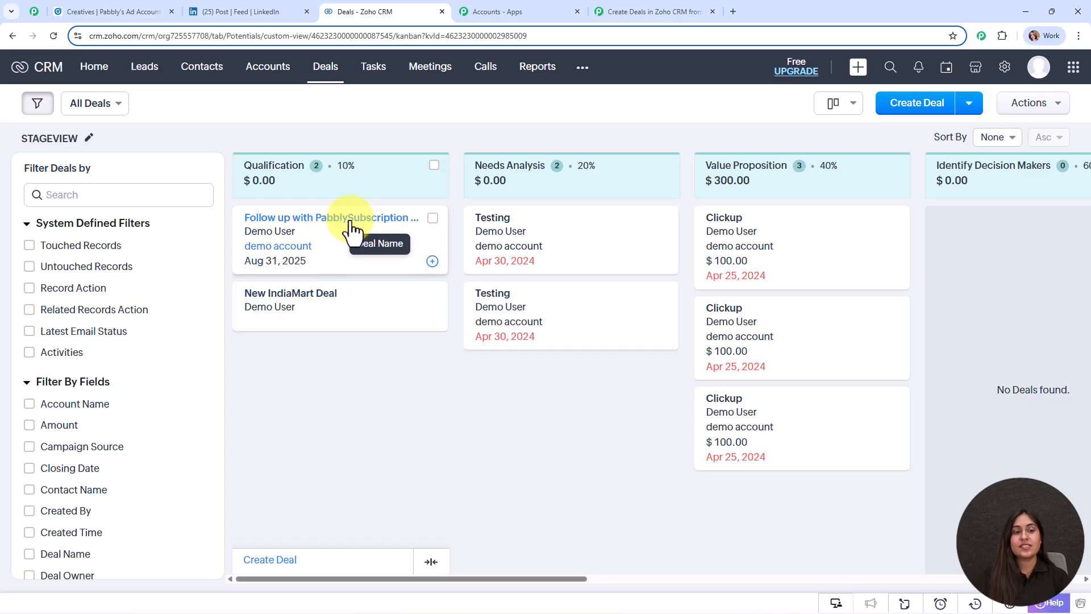
pyautogui.click(349, 220)
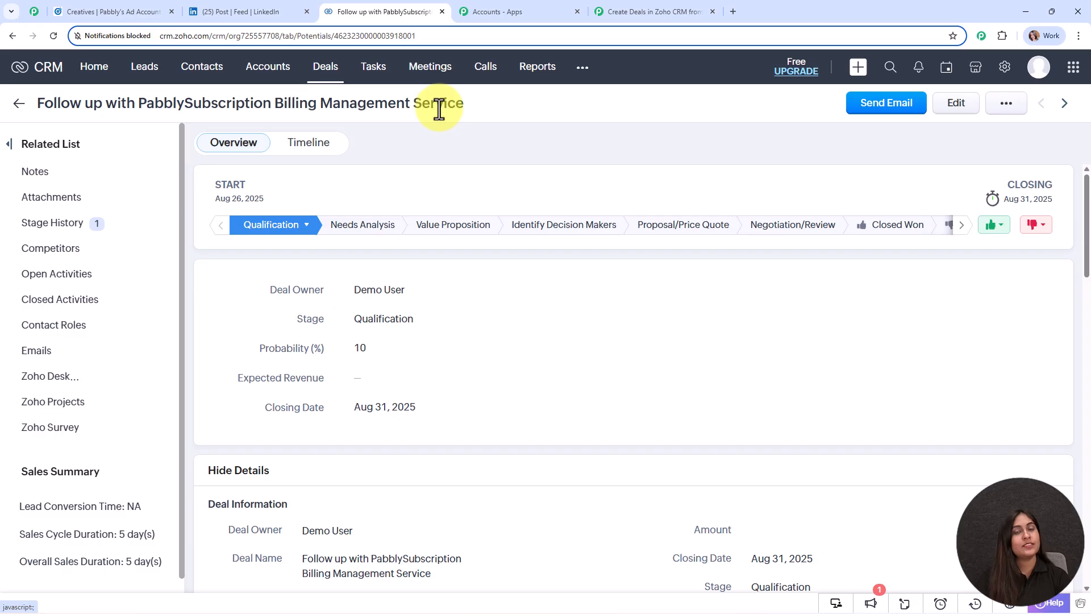
pyautogui.scroll(-1, 543, 327)
pyautogui.scroll(-7, 542, 323)
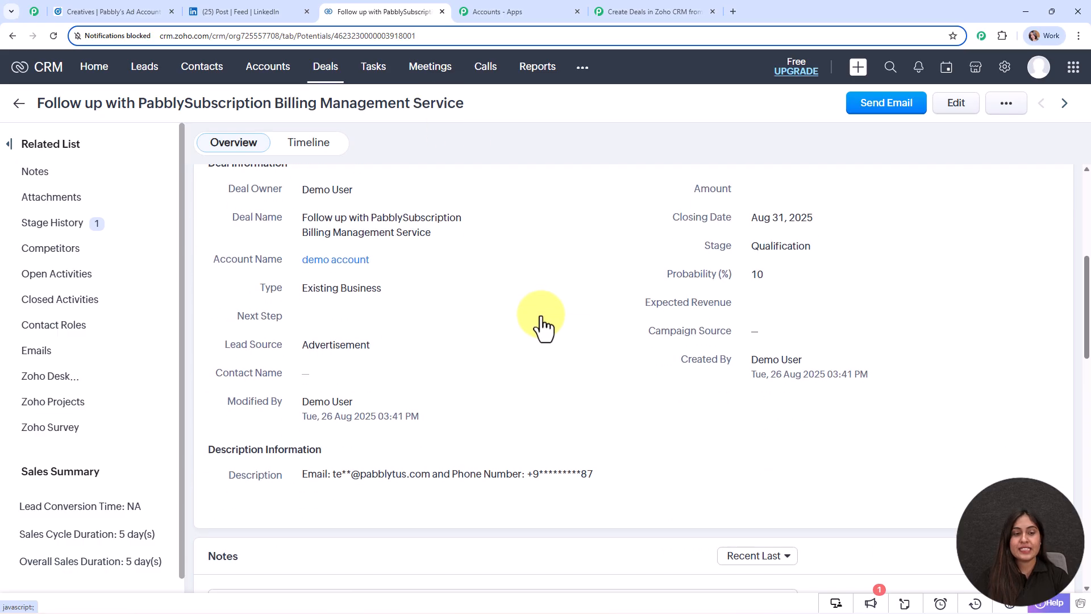
pyautogui.scroll(3, 541, 315)
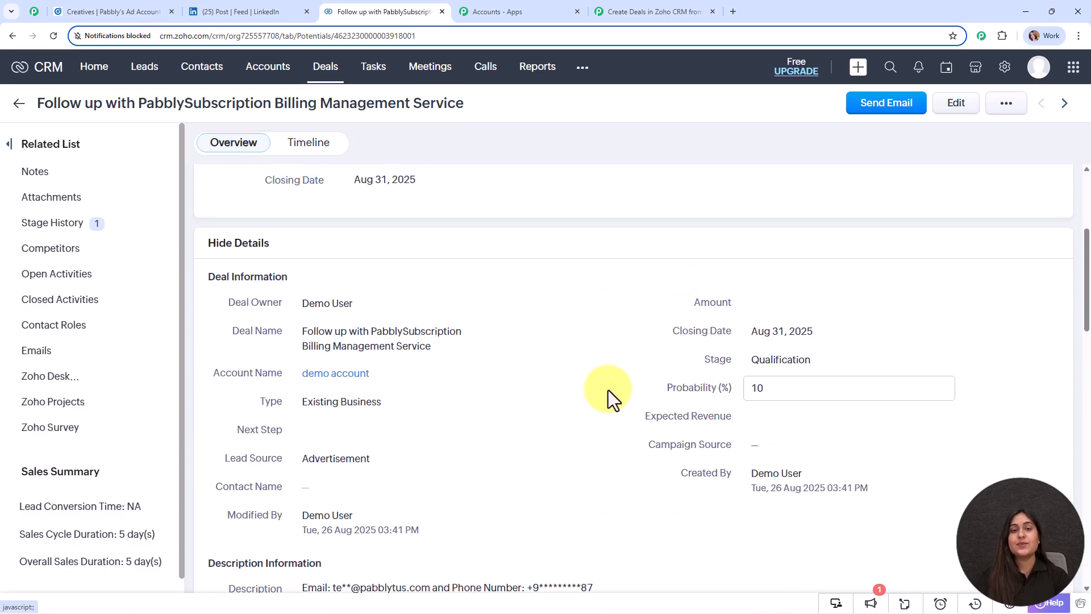
pyautogui.click(662, 8)
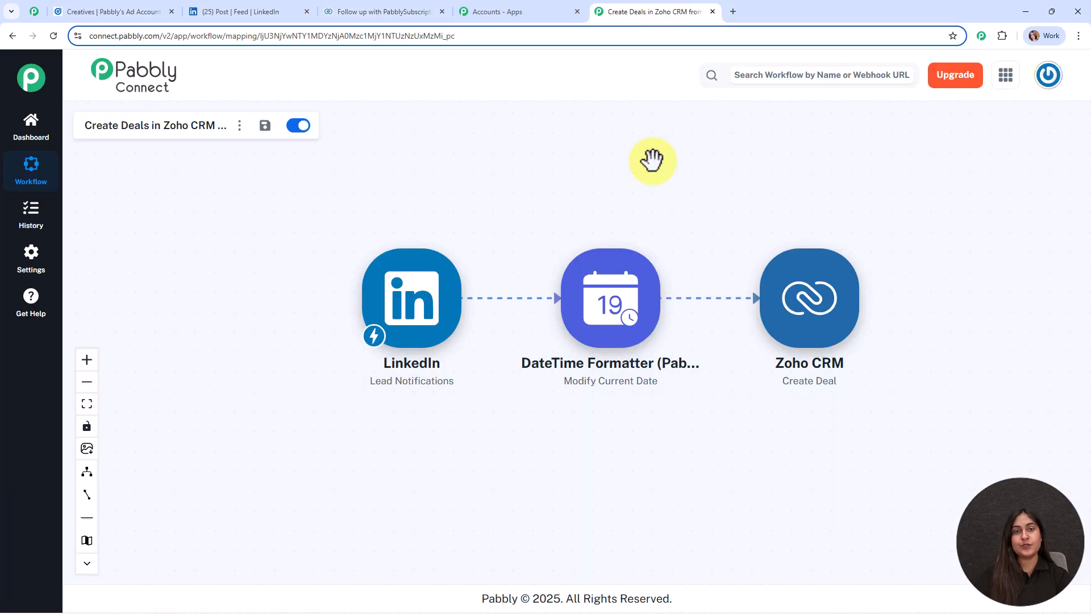